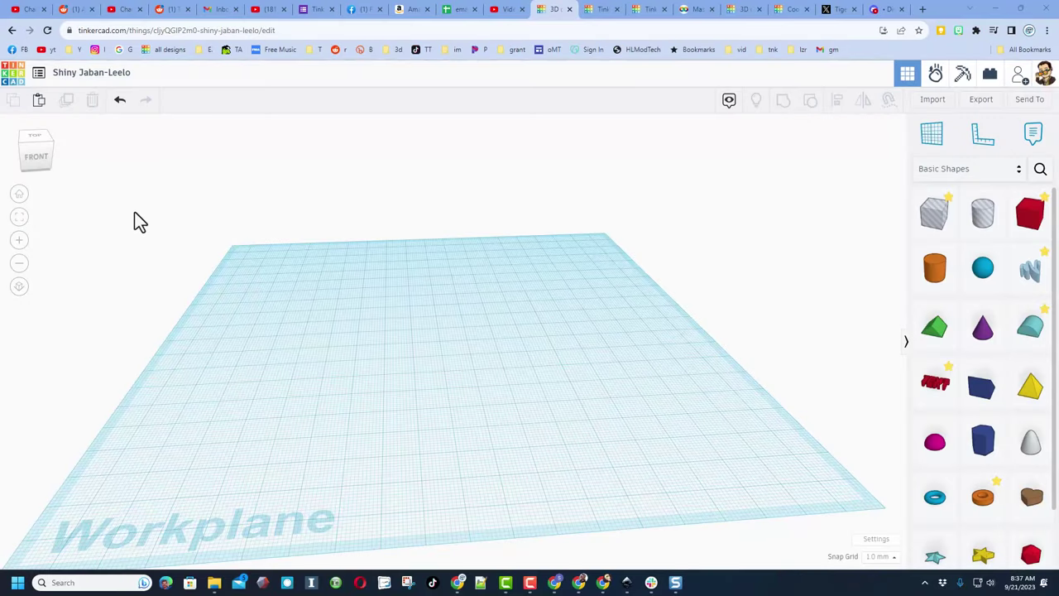
Replace the design title with the name 'fast jet'
click(108, 73)
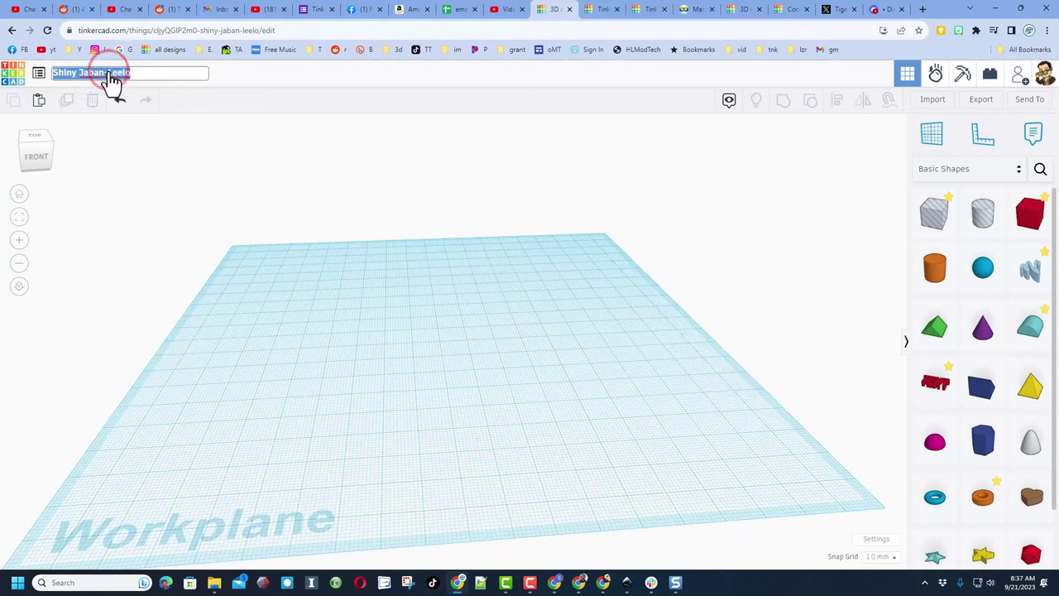
text(fast jet)
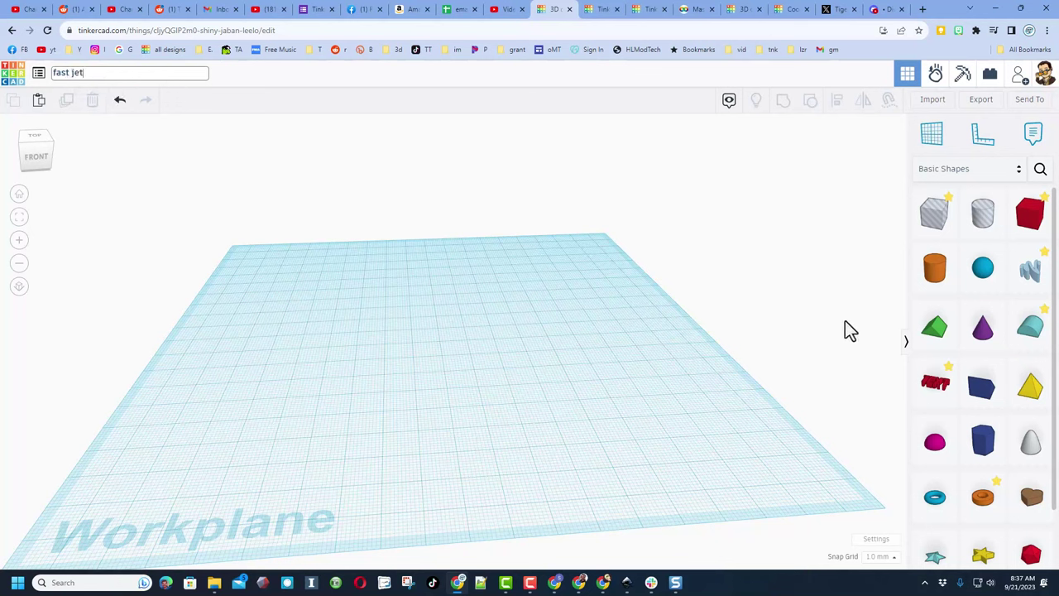
Drop an orange Cylinder onto the workplane and rotate it 90° onto its side
click(934, 269)
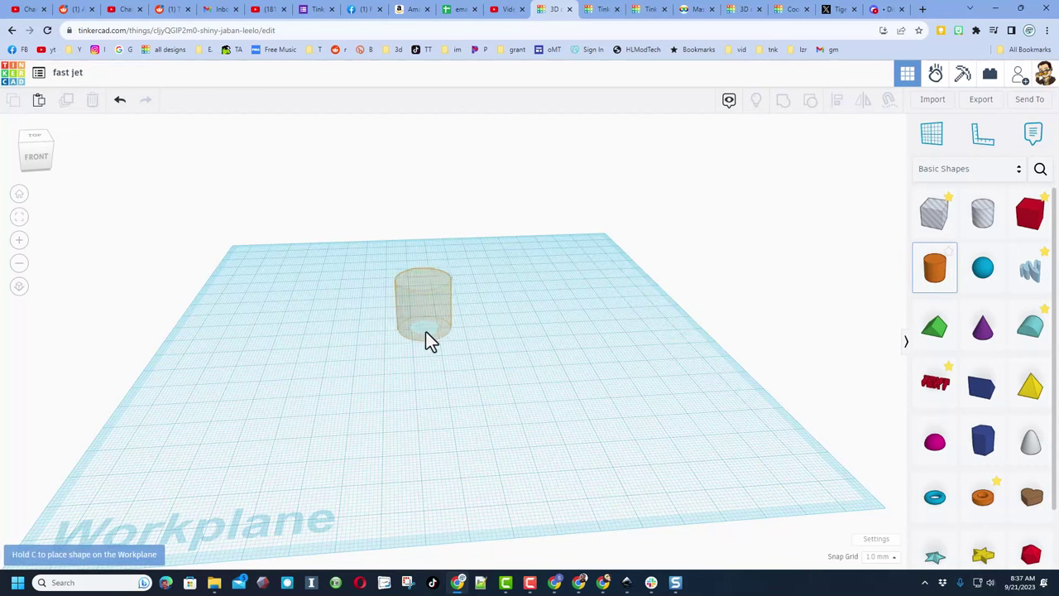
click(428, 333)
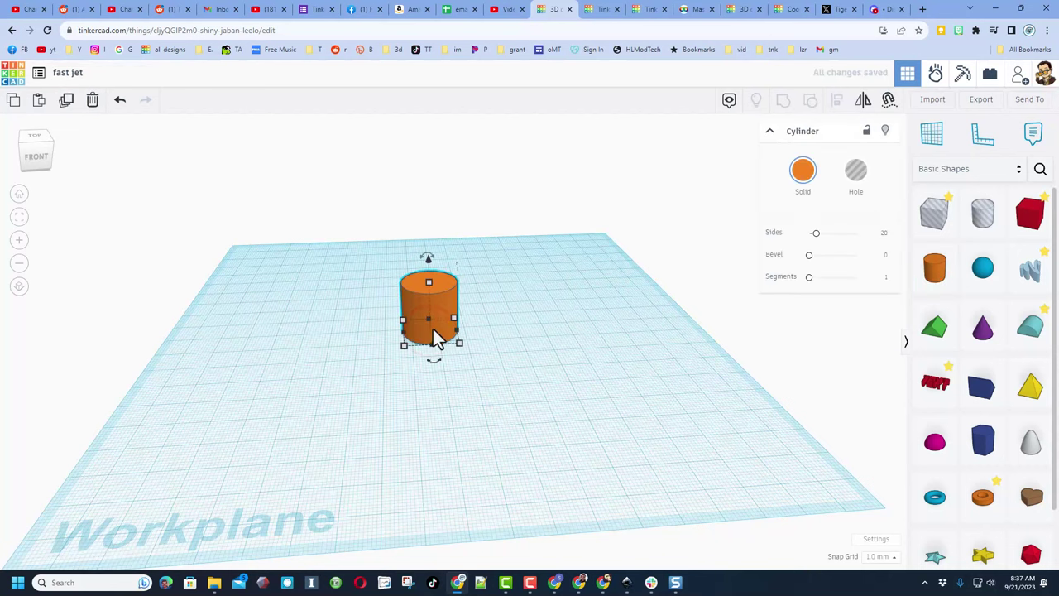
click(53, 143)
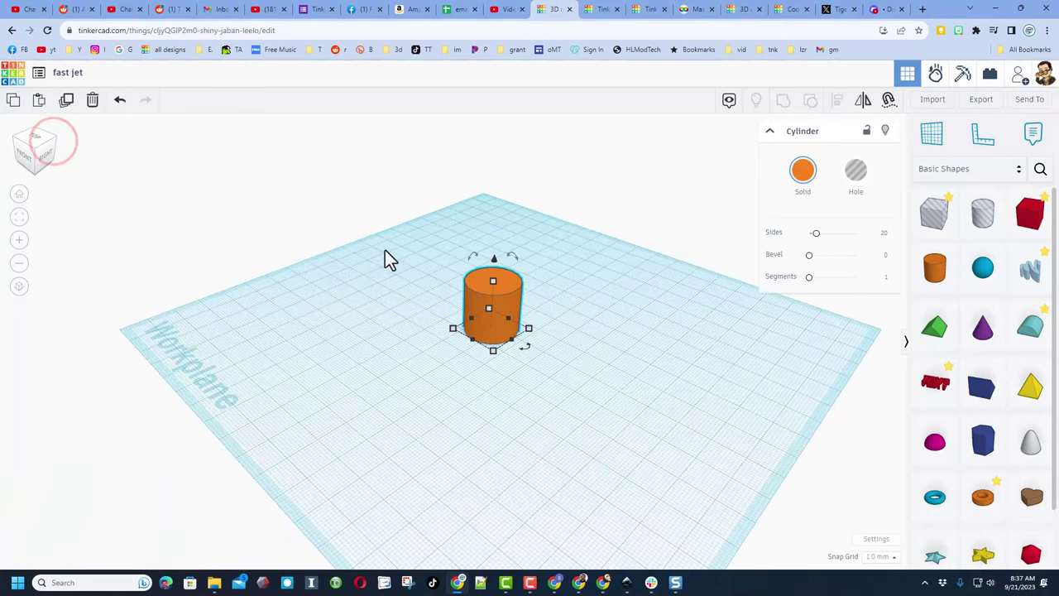
mouse_move(473, 259)
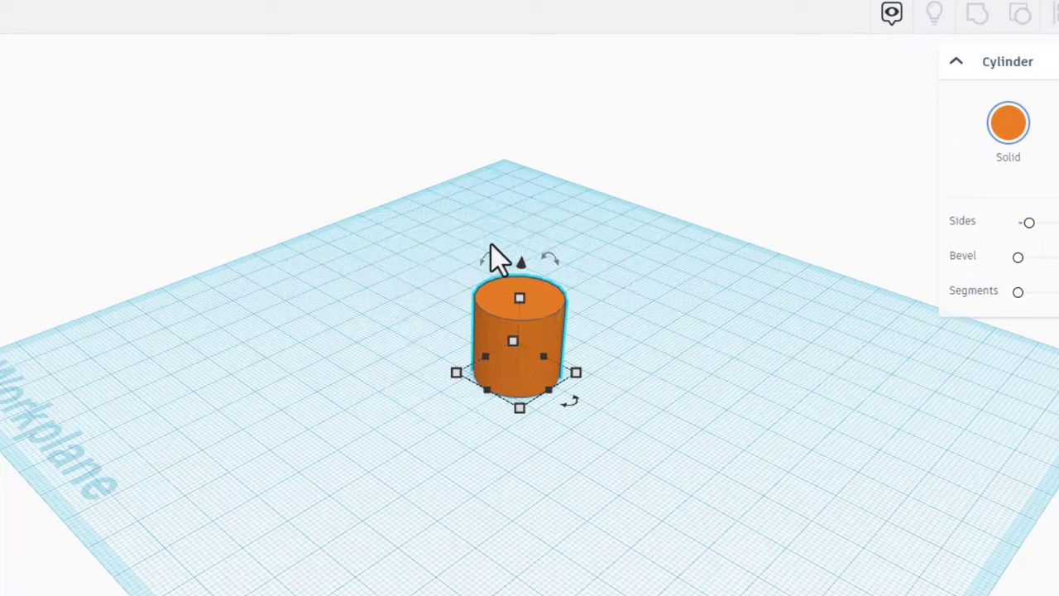
mouse_move(488, 256)
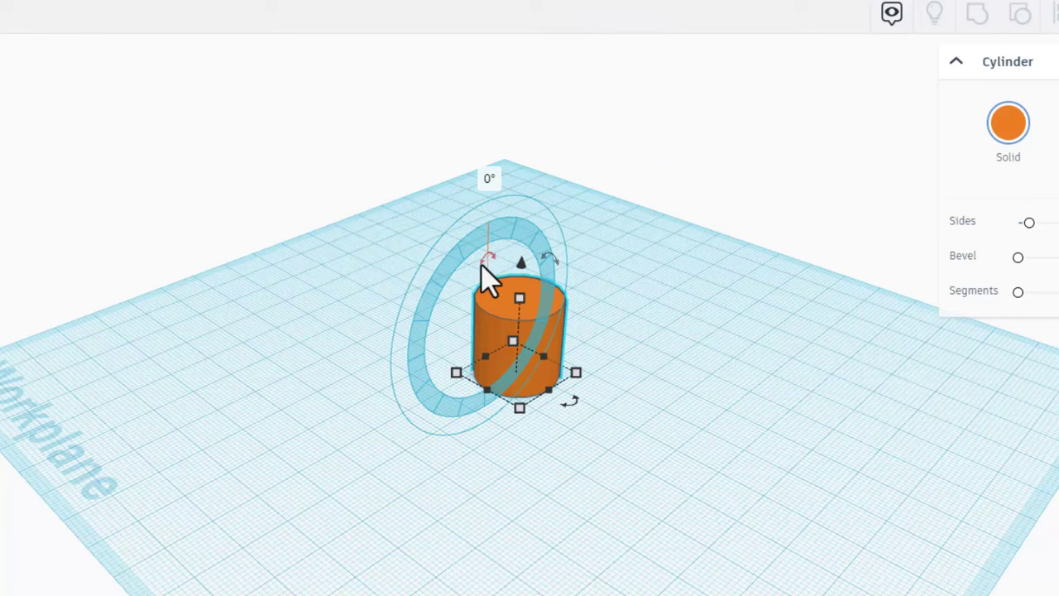
drag(486, 258, 447, 370)
Stretch the lying cylinder into a long fuselage about 78 long
click(477, 509)
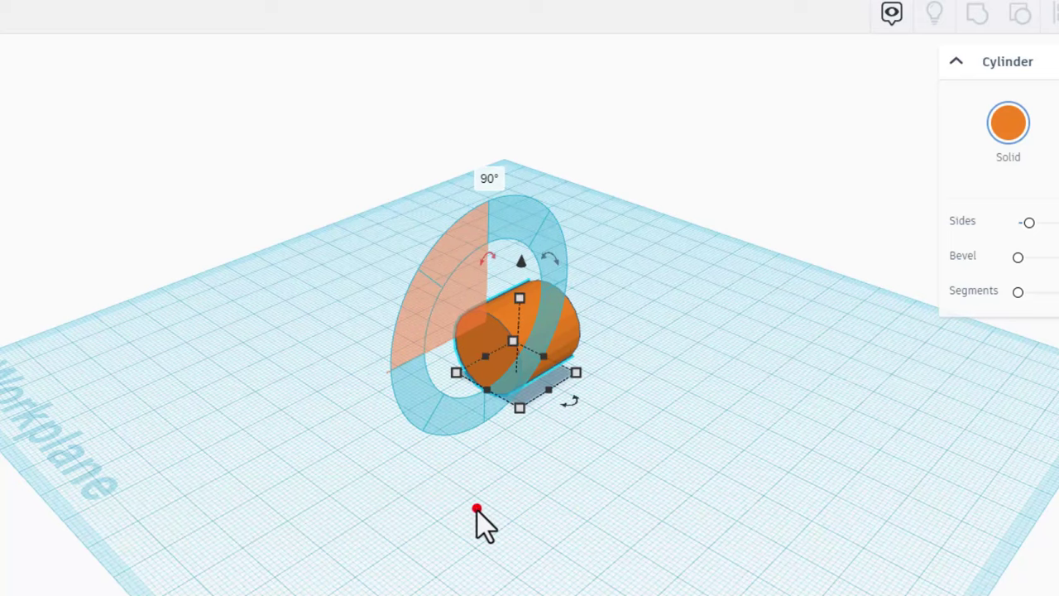
right_drag(477, 508, 485, 394)
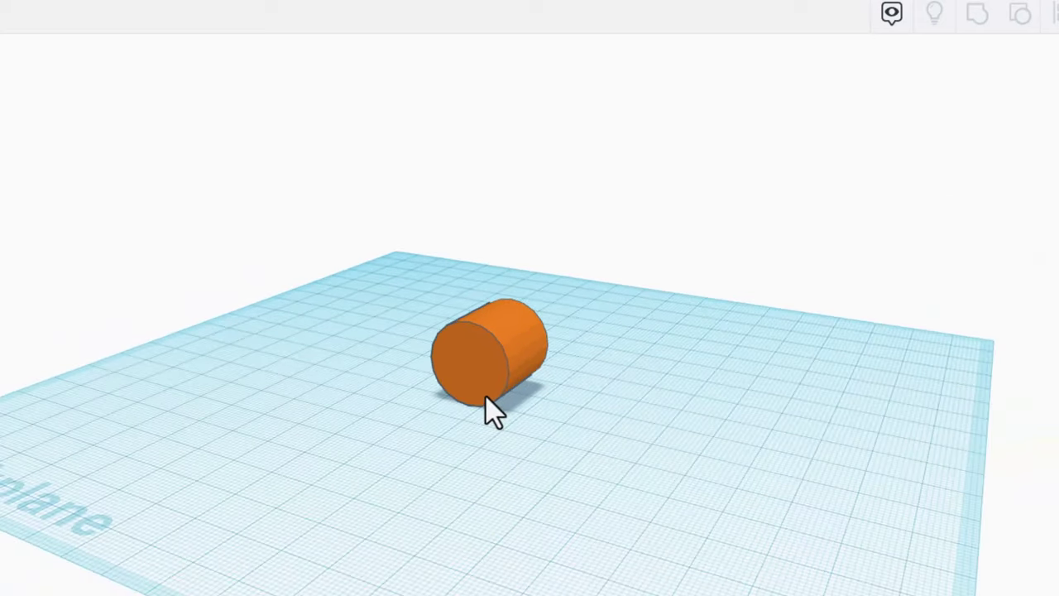
click(485, 394)
drag(481, 420, 429, 405)
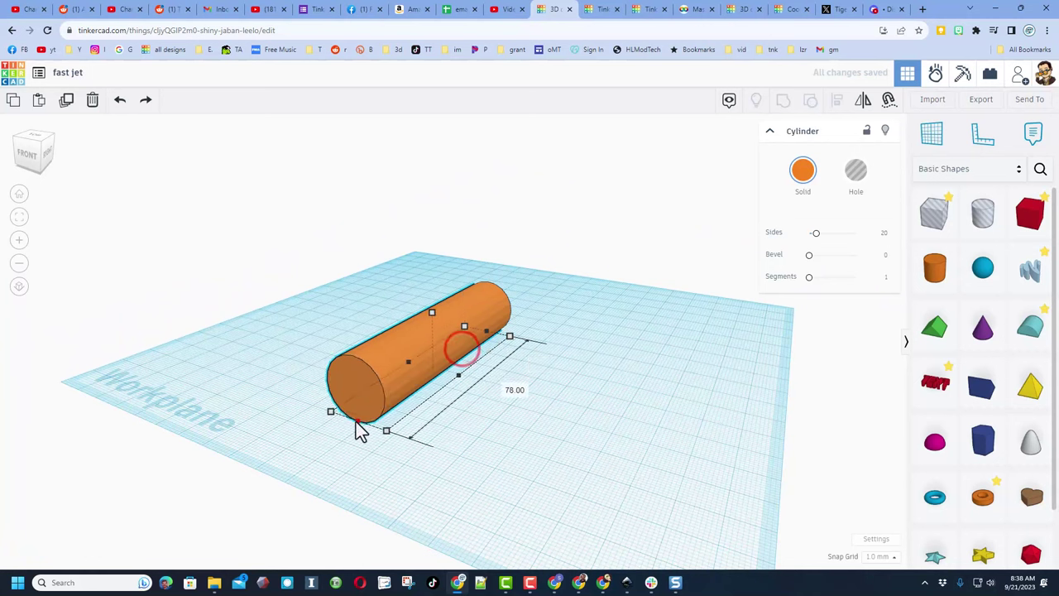
drag(433, 349, 392, 407)
click(562, 371)
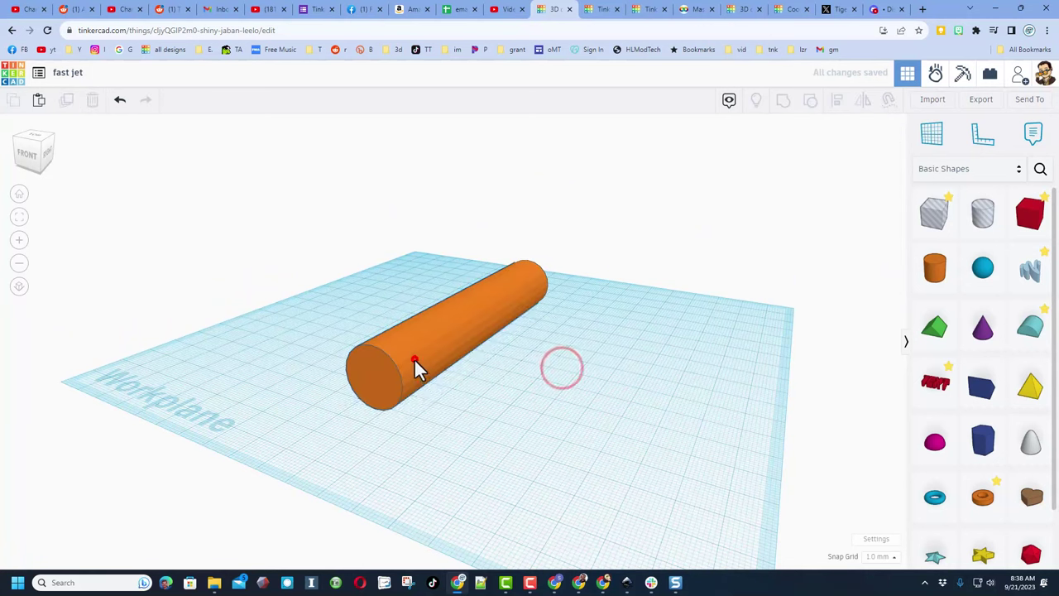
Set the cylinder's length to 100 and bring in a Paraboloid for the nose
click(415, 358)
click(548, 364)
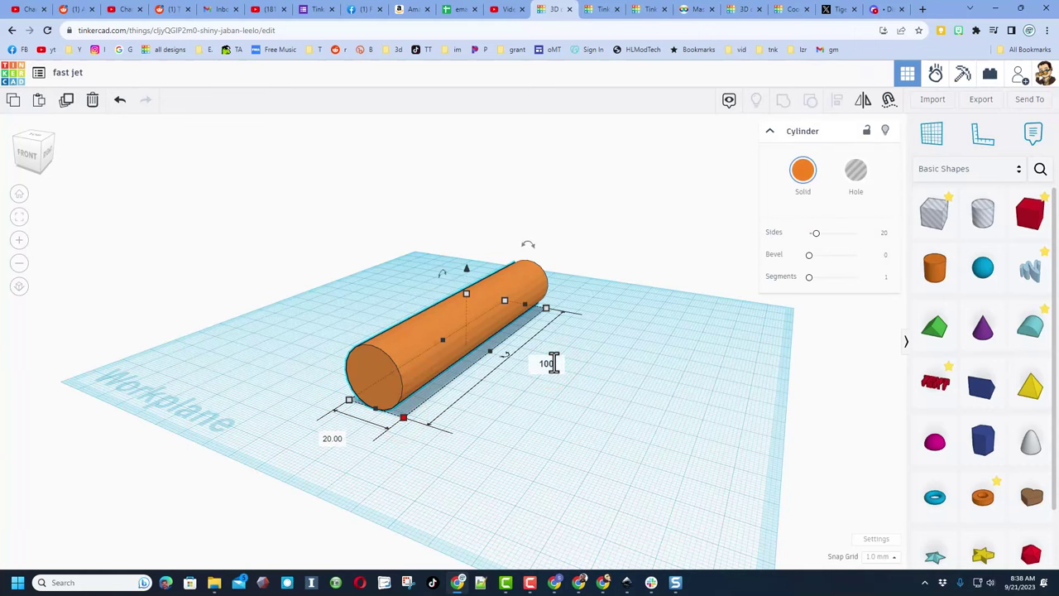
text(100)
key(Return)
mouse_move(313, 407)
right_down()
mouse_move(432, 419)
mouse_move(315, 421)
mouse_move(313, 411)
right_up()
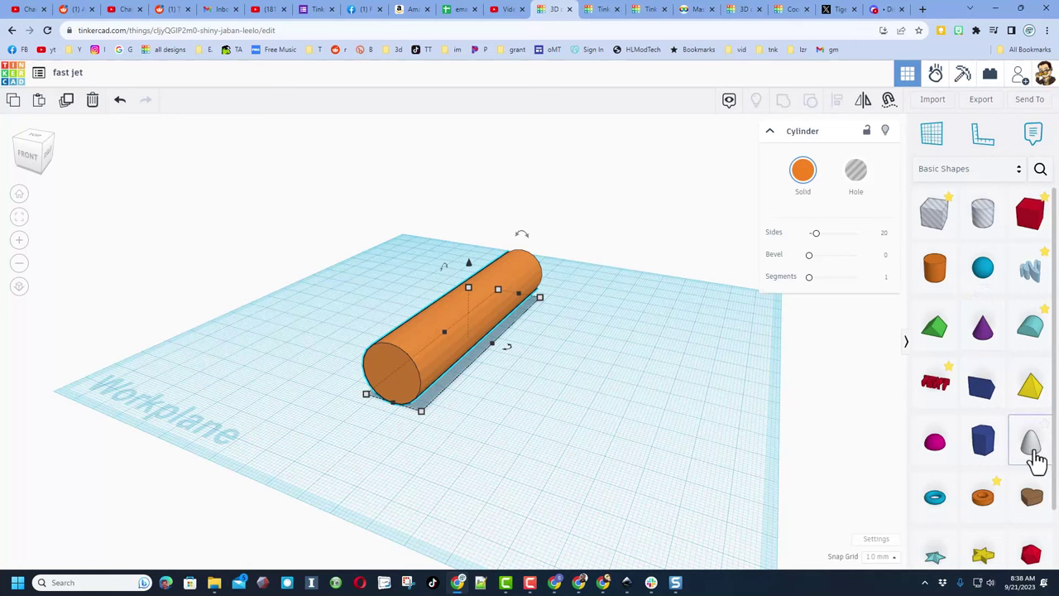
drag(1037, 460, 398, 378)
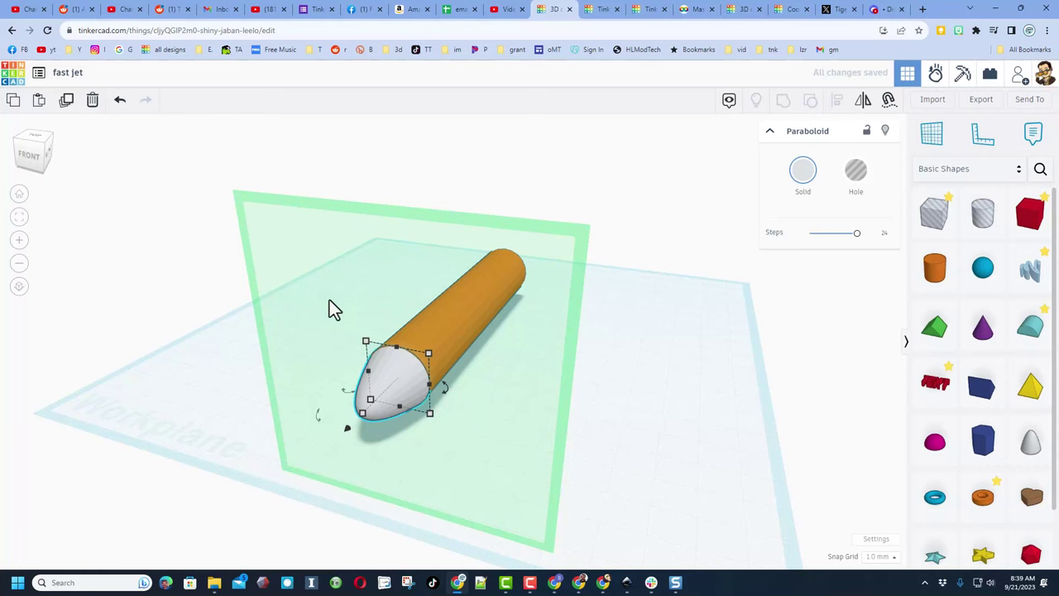
Select the paraboloid with the cylinder and centre-align the nose cone on the body's front
click(655, 419)
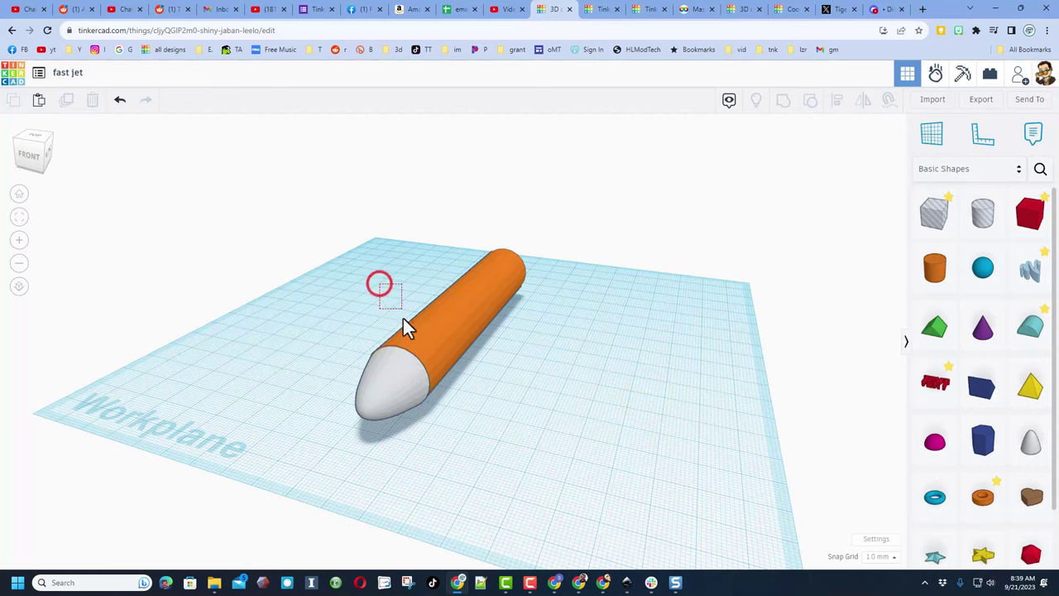
drag(403, 317, 450, 422)
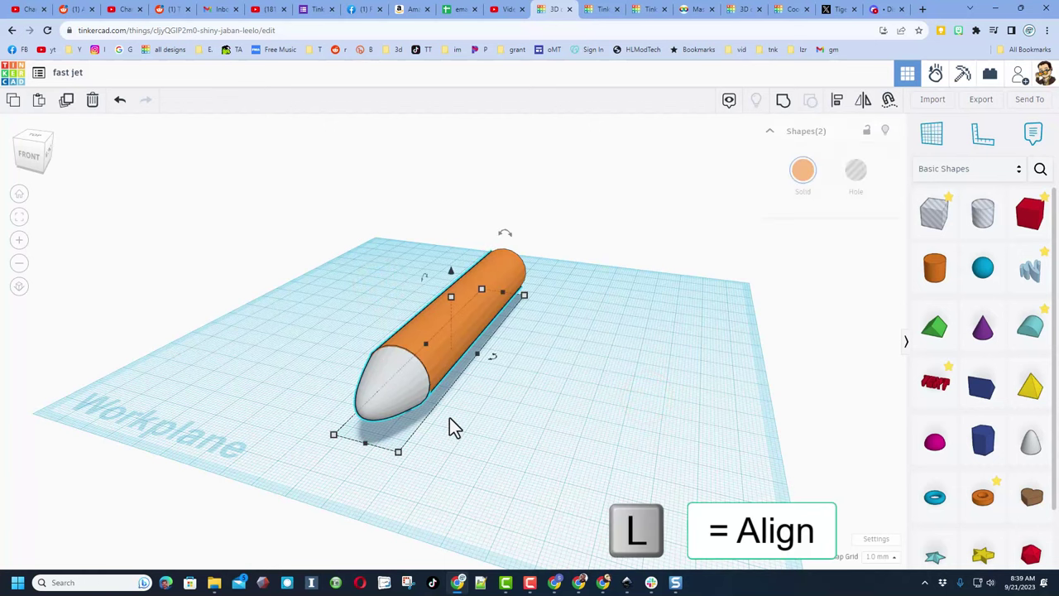
click(836, 104)
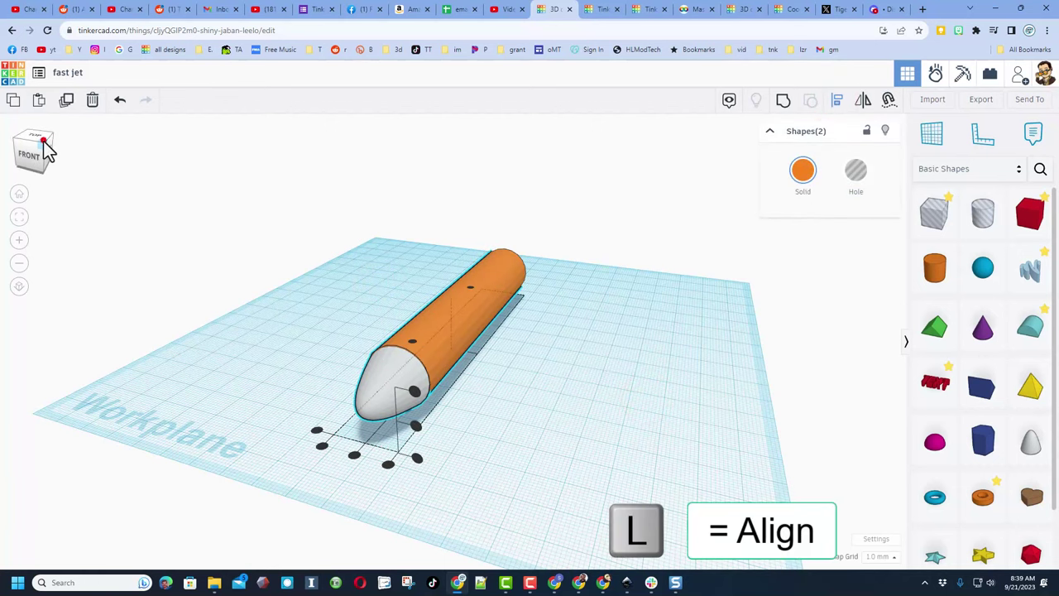
click(43, 141)
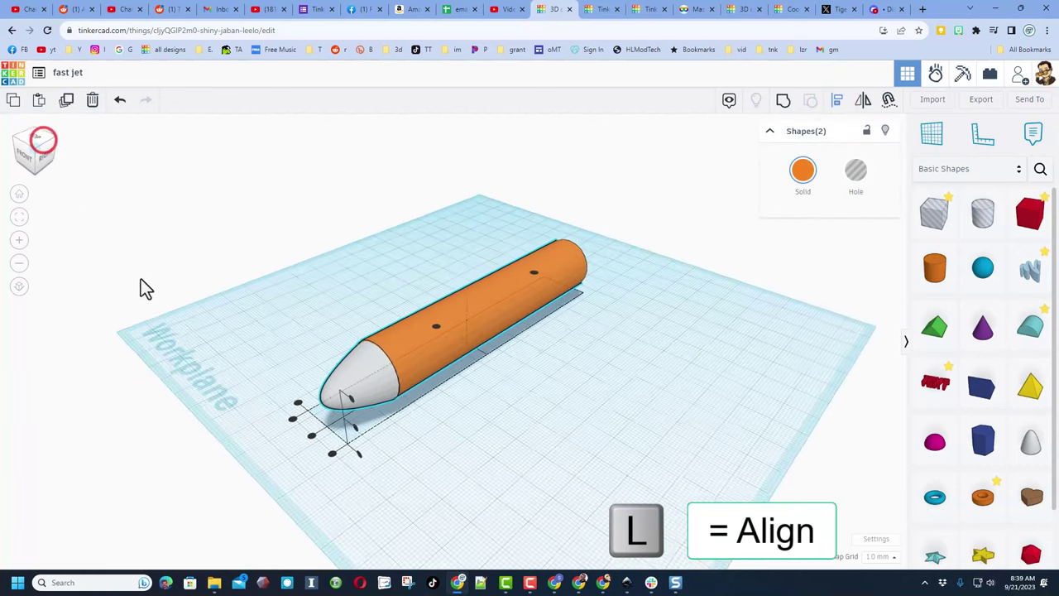
click(309, 437)
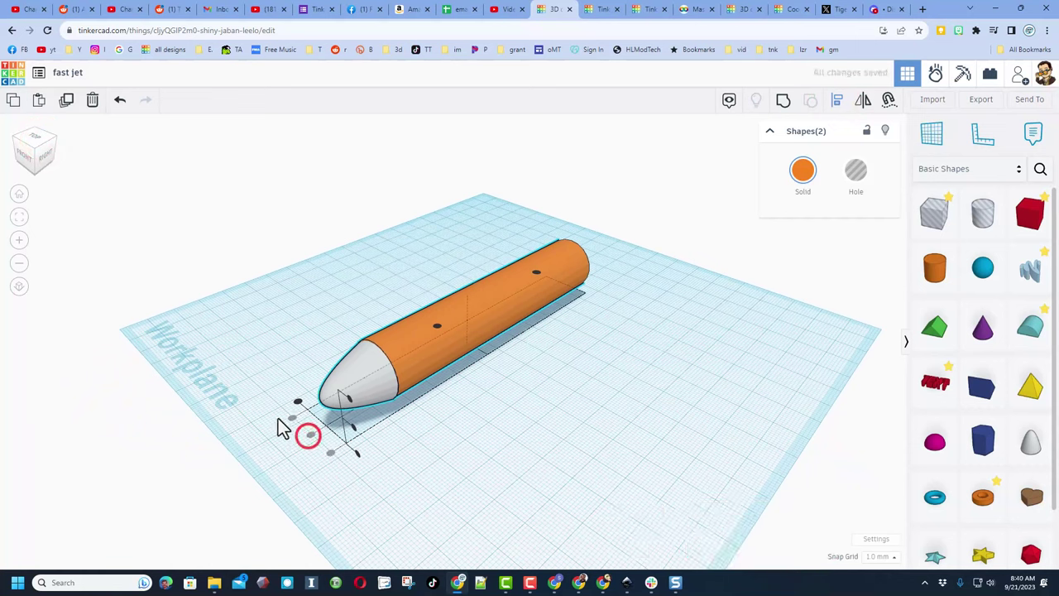
click(352, 428)
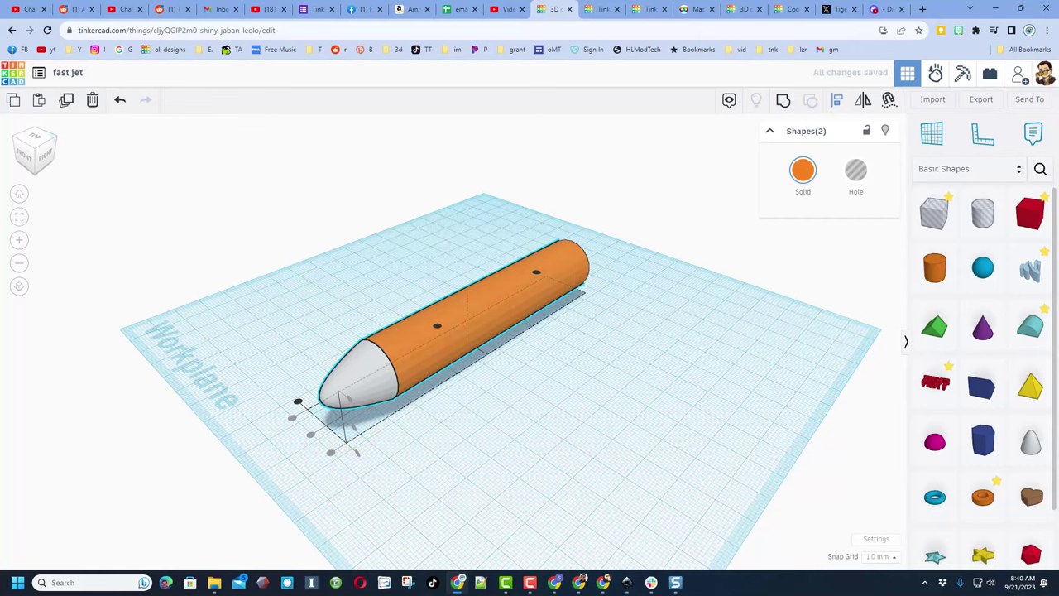
click(17, 142)
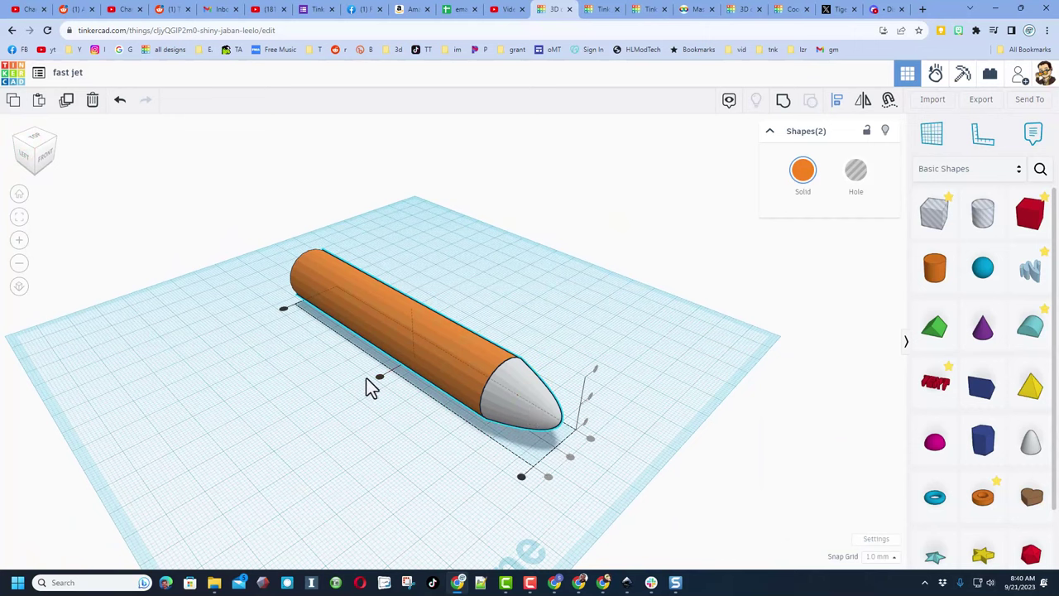
click(553, 306)
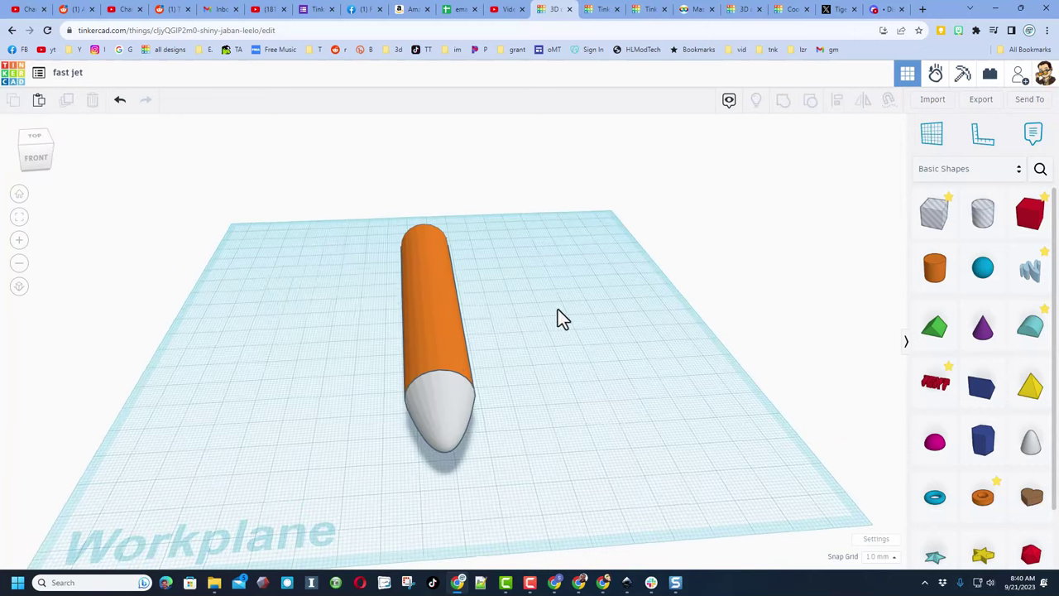
Search community shapes for 'naca' and place a Swept NACA wing
click(1040, 173)
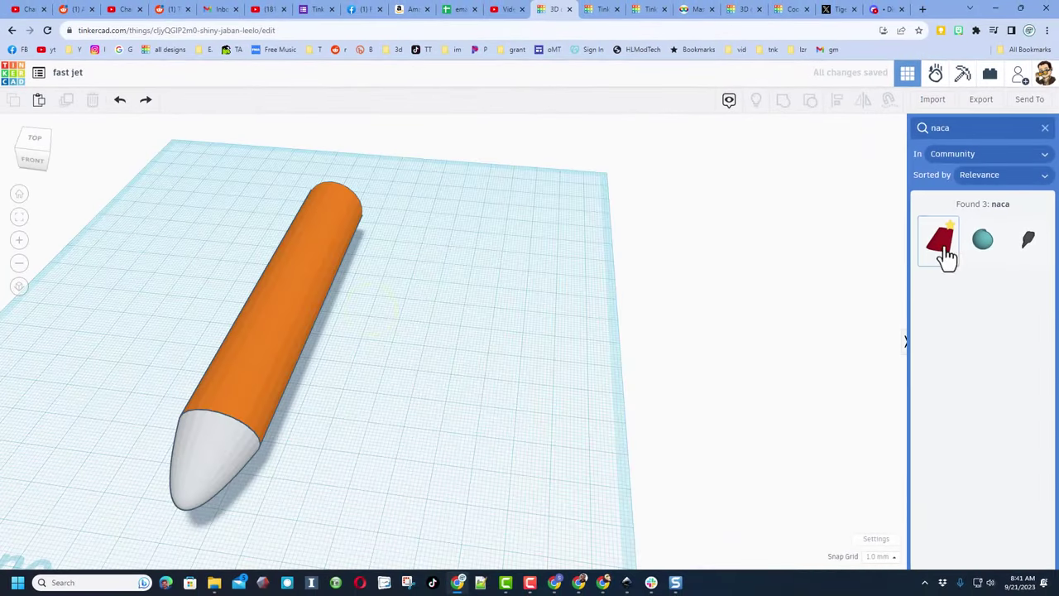
drag(947, 258, 402, 321)
mouse_move(416, 321)
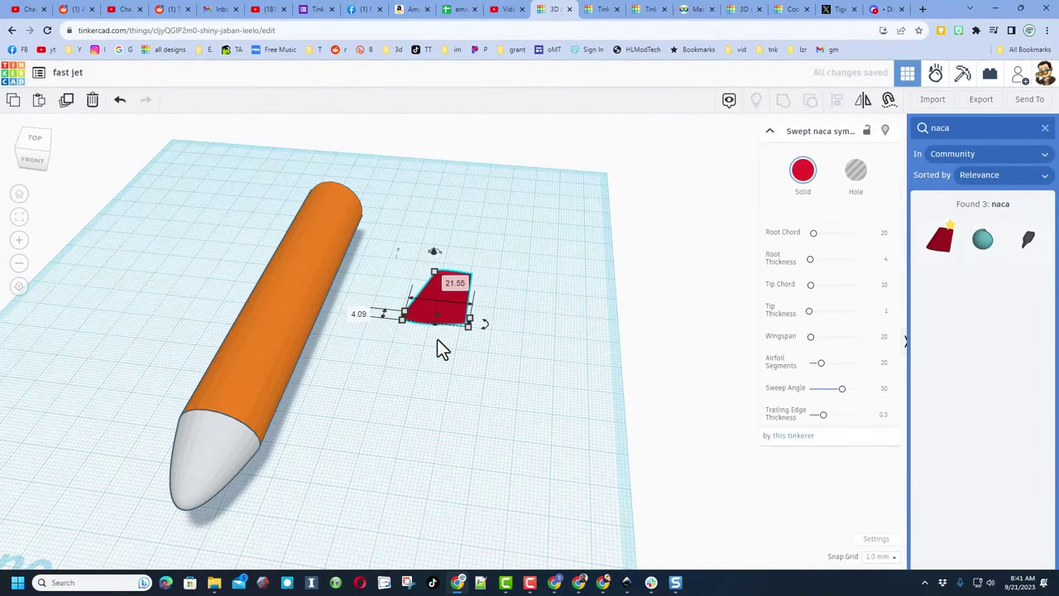
Rotate the red wing 90° so it lies flat beside the fuselage
click(45, 154)
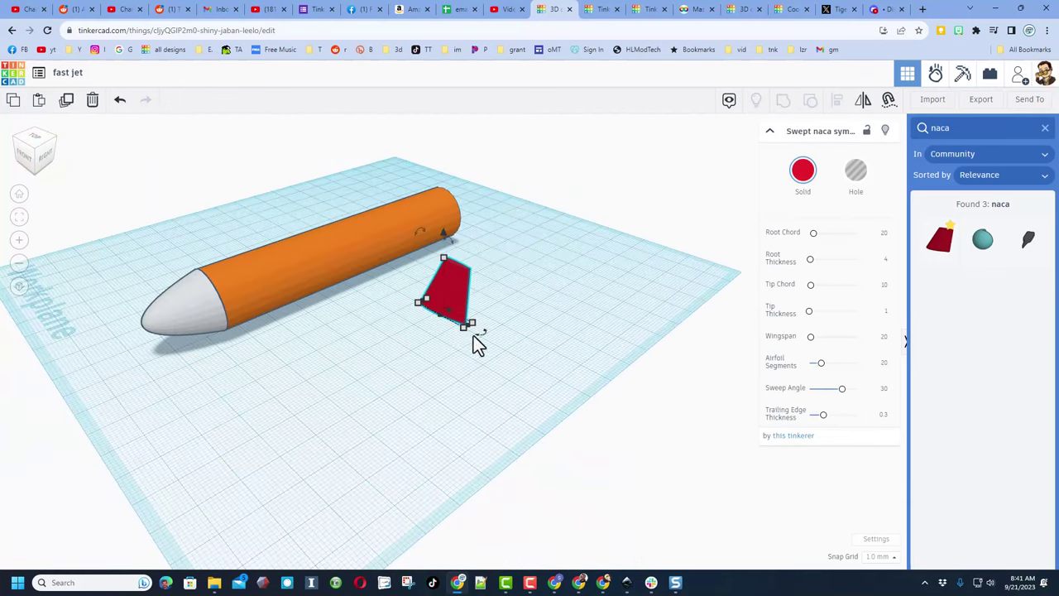
mouse_move(480, 339)
drag(479, 332, 469, 294)
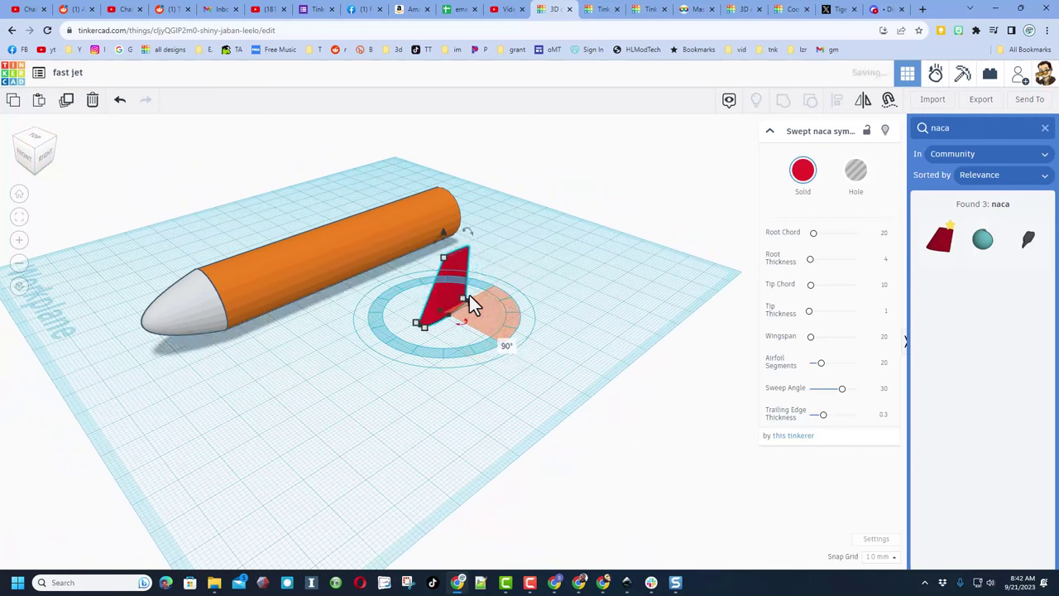
mouse_move(472, 234)
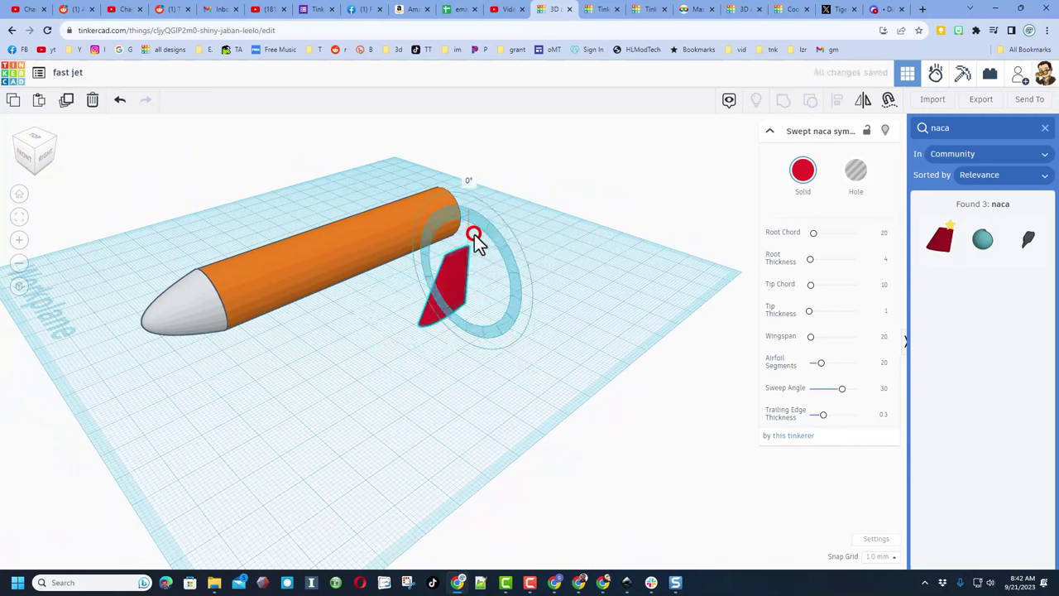
drag(472, 234, 493, 289)
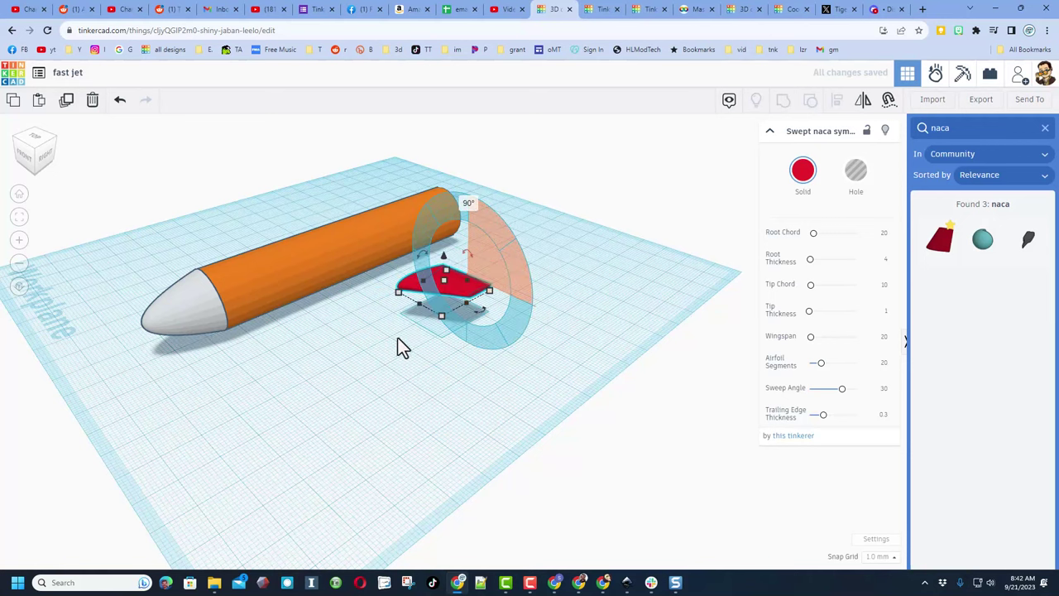
click(397, 341)
click(460, 288)
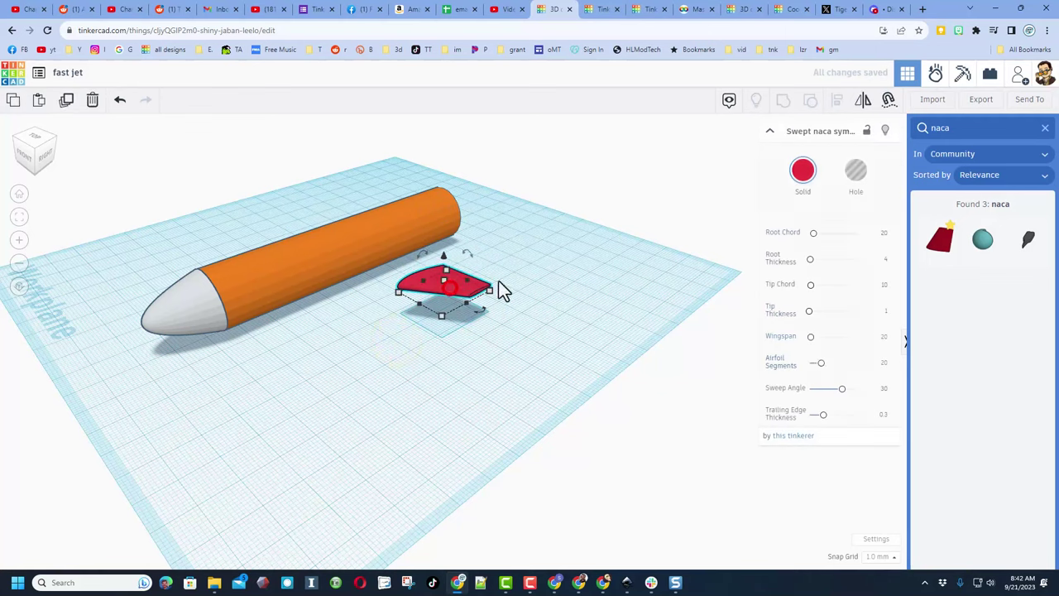
Stretch the red wing to about 61 long and widen its chord
right_drag(603, 390, 433, 328)
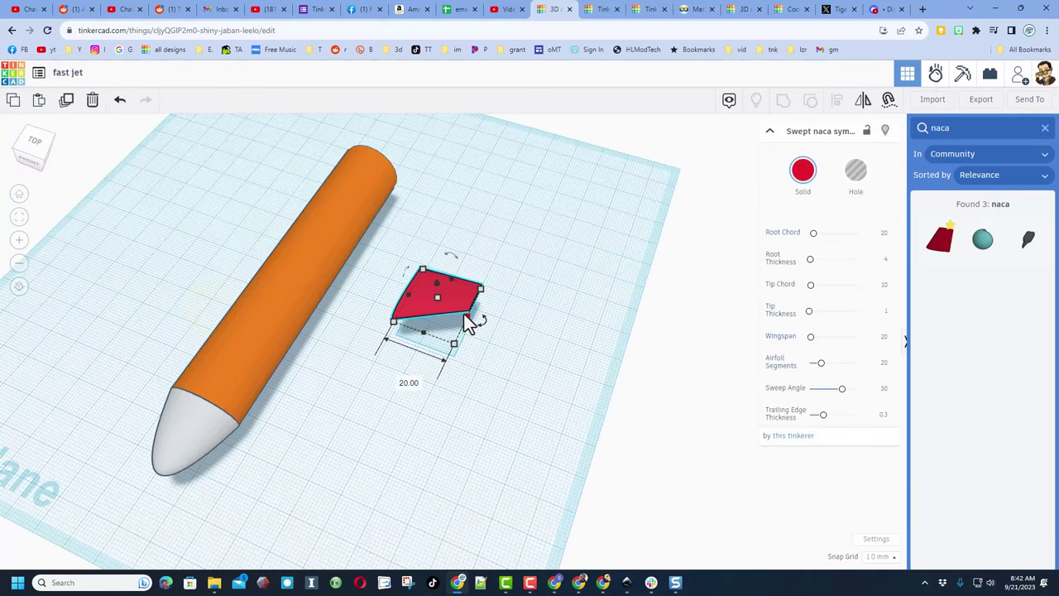
drag(469, 315, 597, 362)
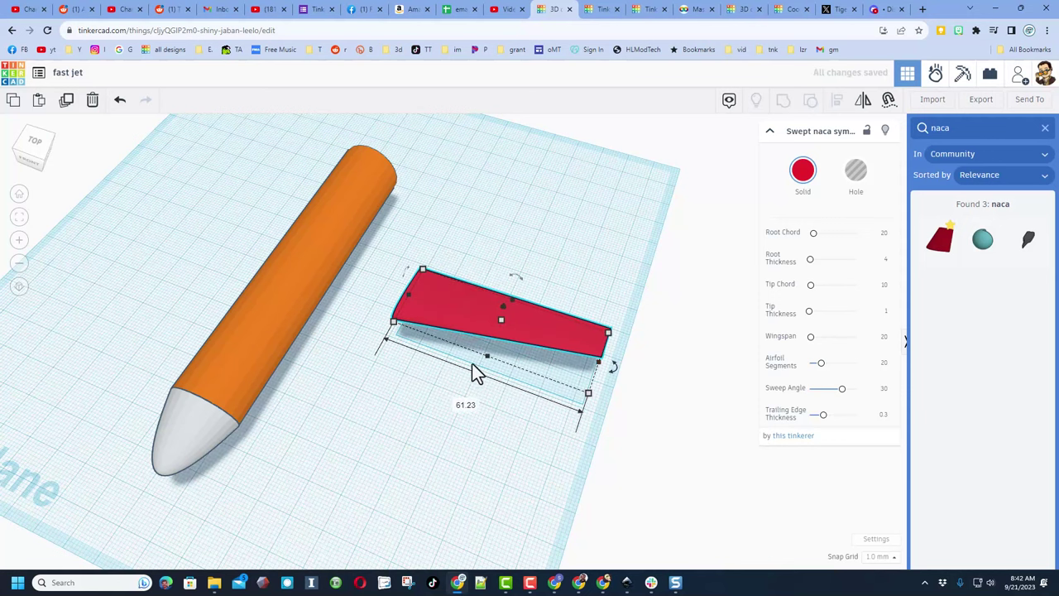
drag(483, 361, 386, 317)
Attach the wing to the fuselage's side and enlarge it to about 72 long
right_drag(290, 395, 419, 356)
drag(418, 357, 354, 326)
right_drag(354, 326, 401, 366)
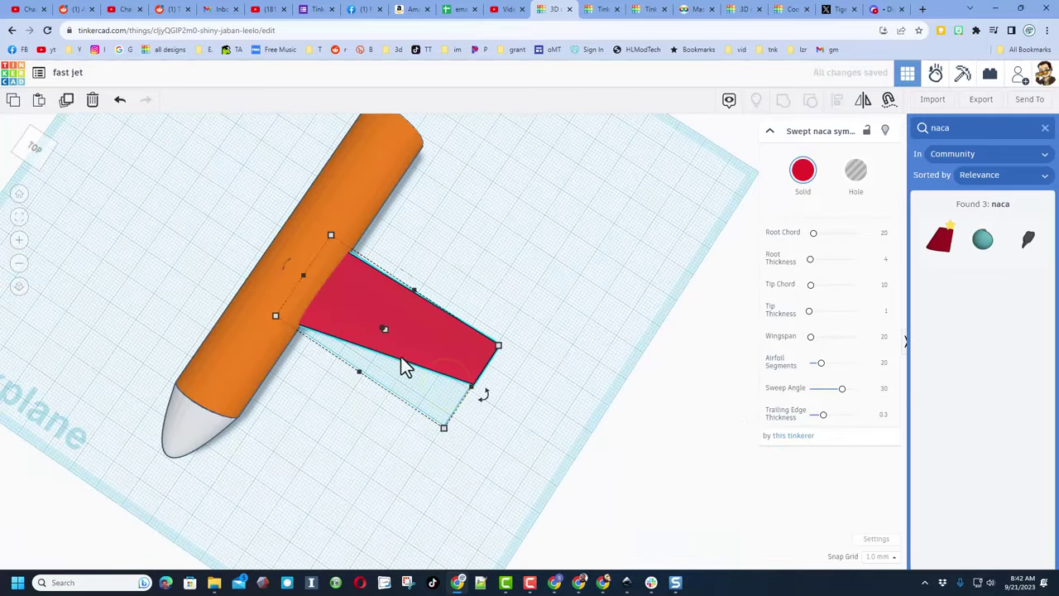
click(409, 289)
drag(478, 382, 507, 405)
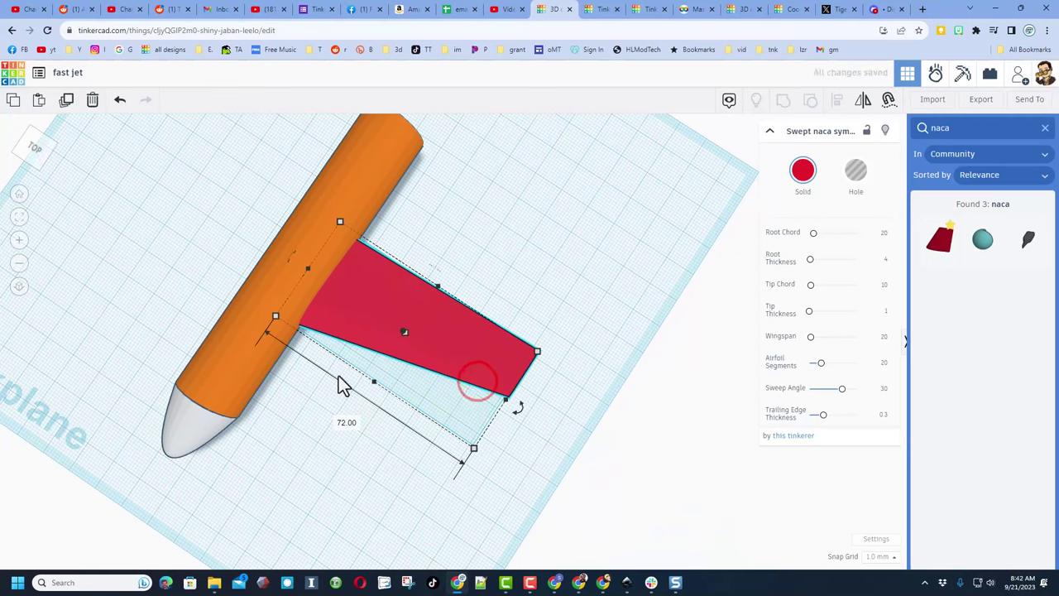
right_drag(350, 386, 367, 236)
click(308, 254)
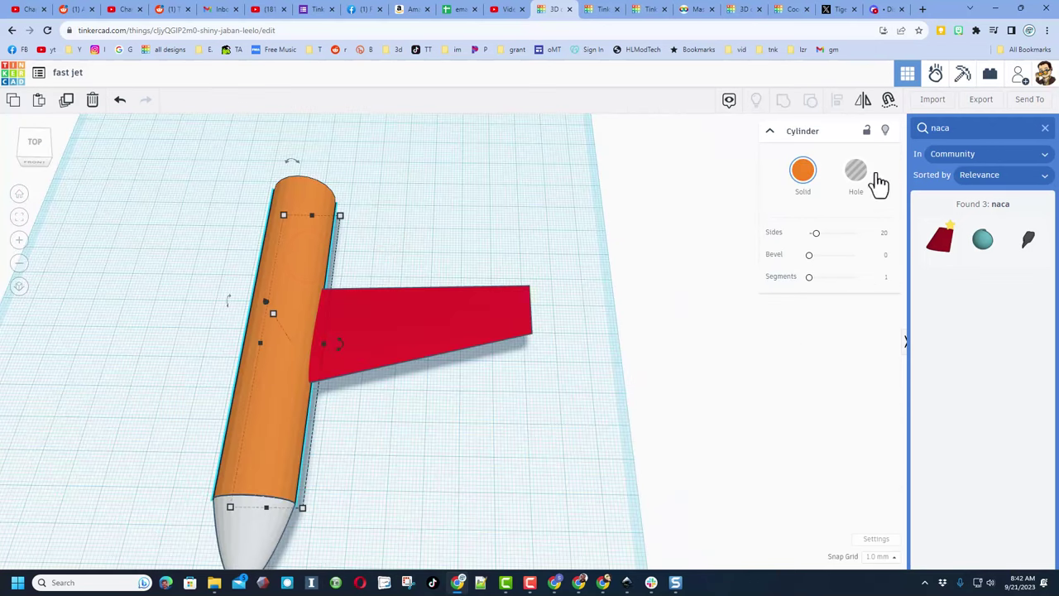
Hide the fuselage and duplicate the red wing in place
click(885, 132)
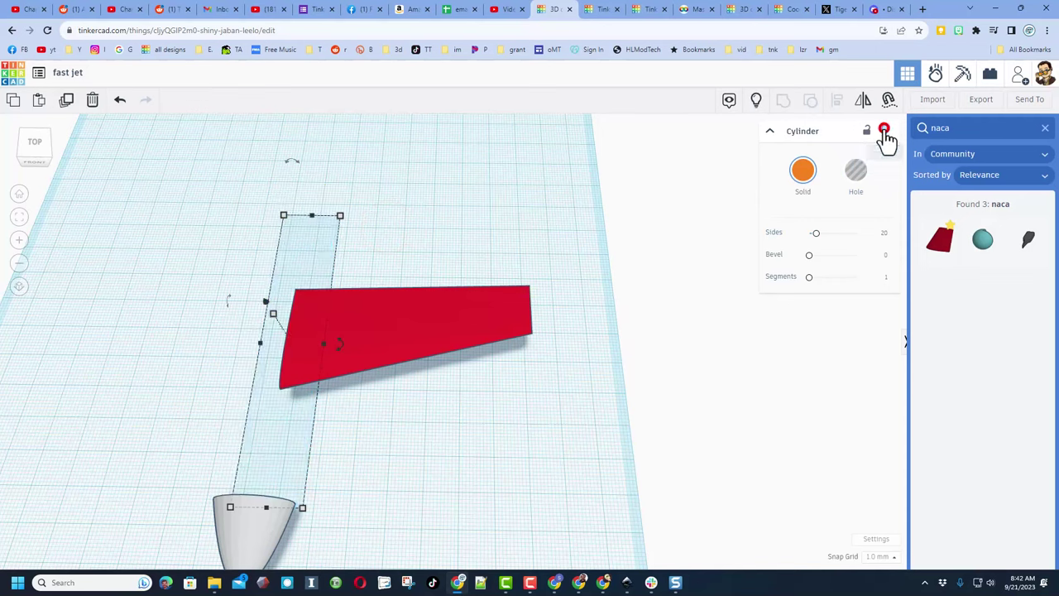
right_drag(202, 387, 353, 368)
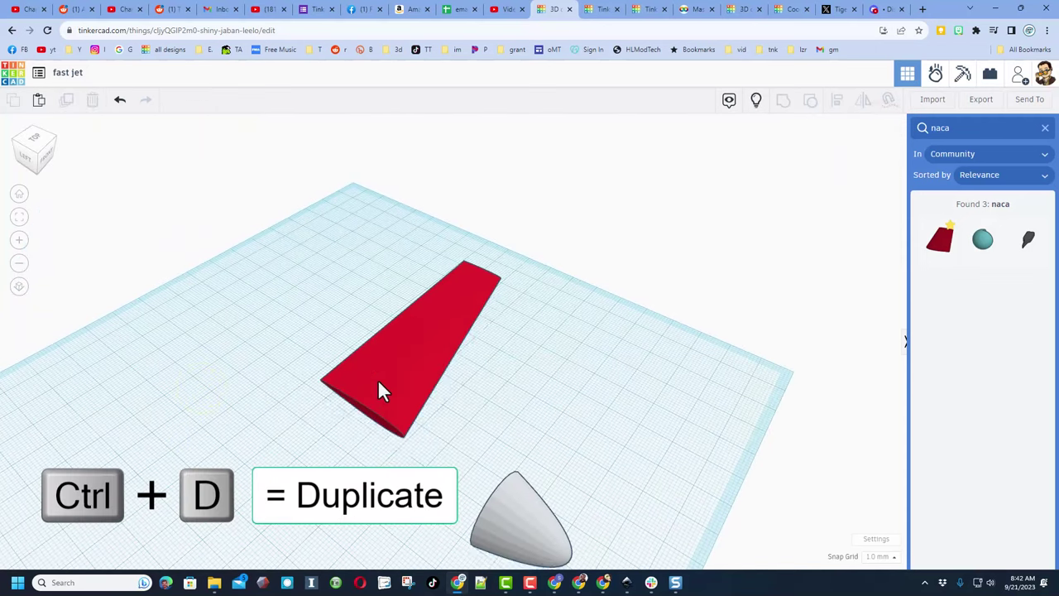
click(377, 379)
click(66, 100)
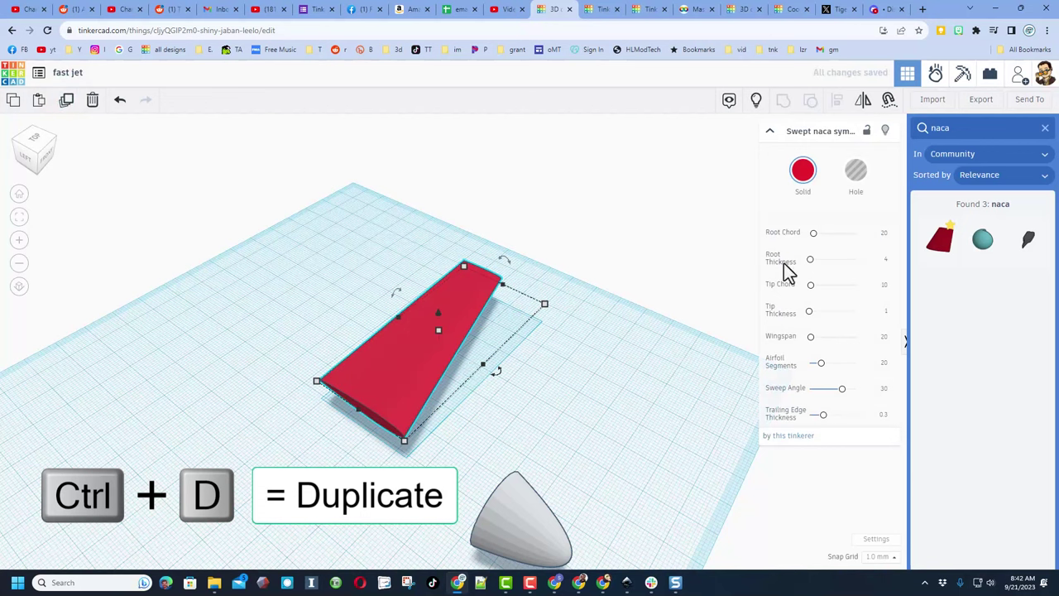
click(1045, 129)
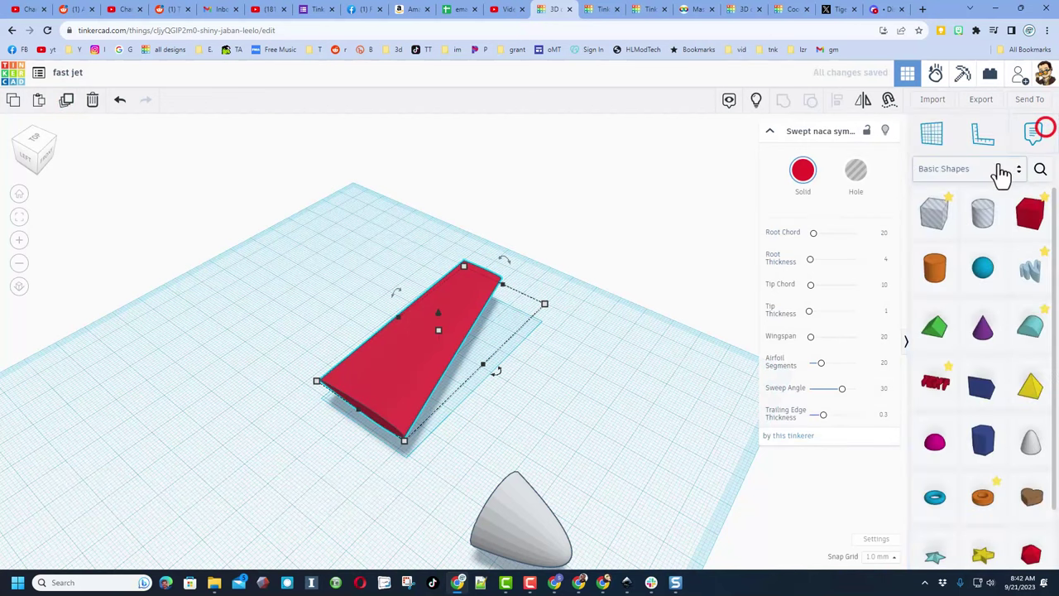
Place a workplane on the wing root and mirror the copy across it
key(w)
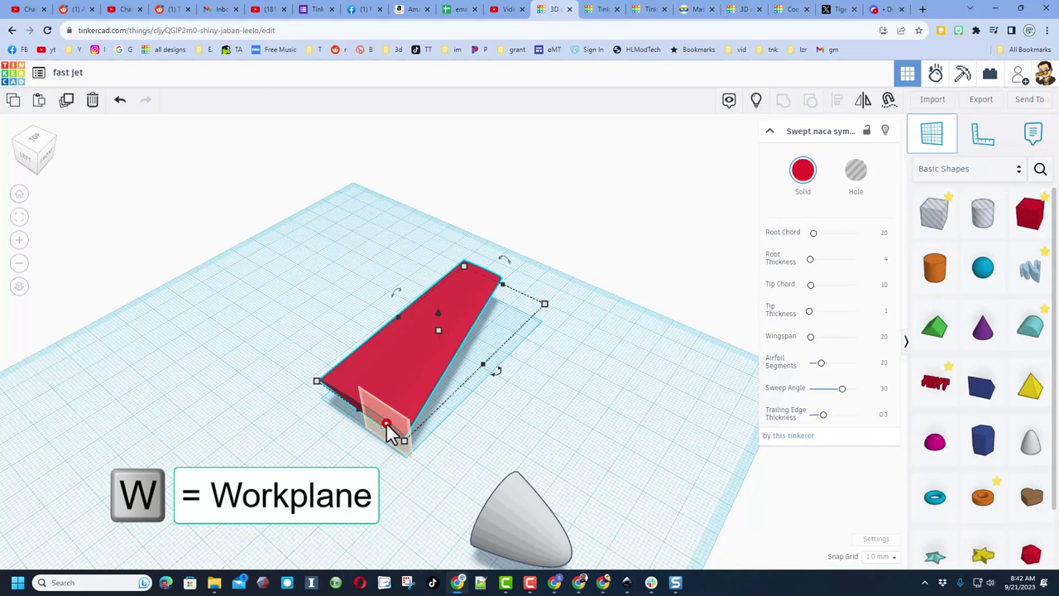
click(387, 425)
click(407, 396)
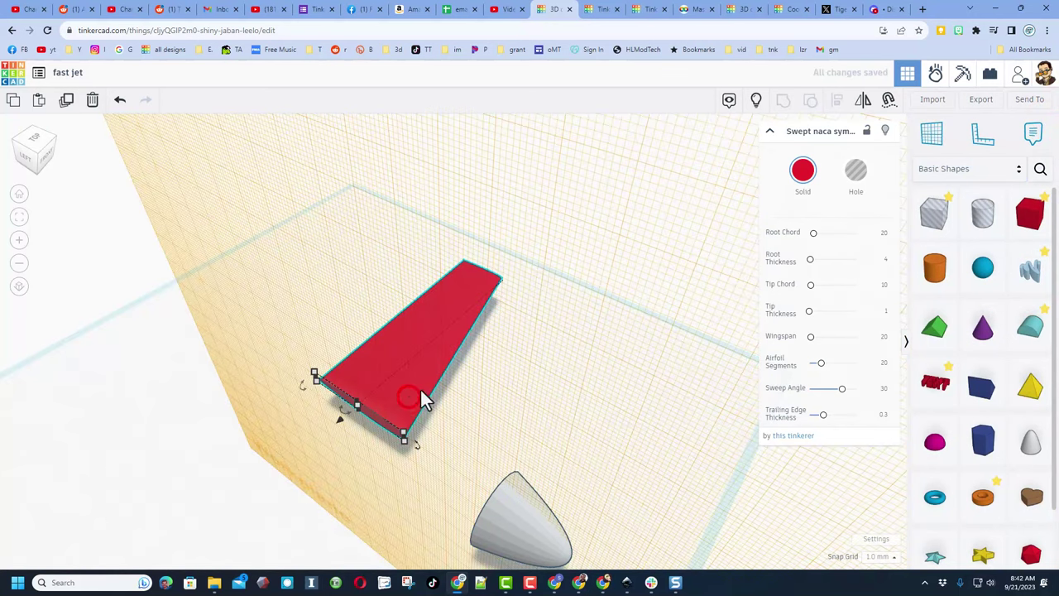
click(863, 100)
key(d)
click(491, 371)
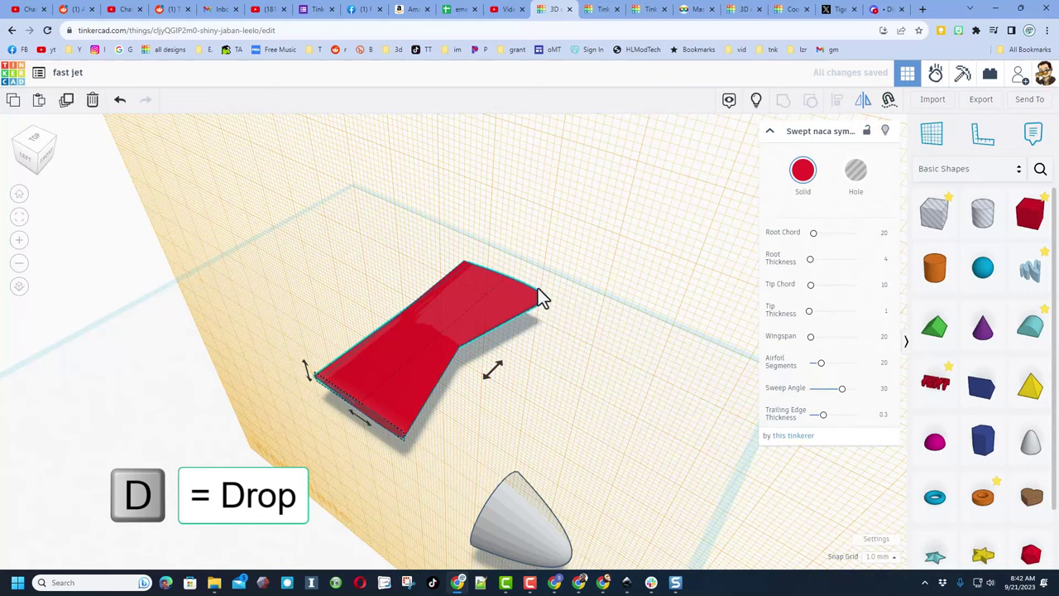
key(d)
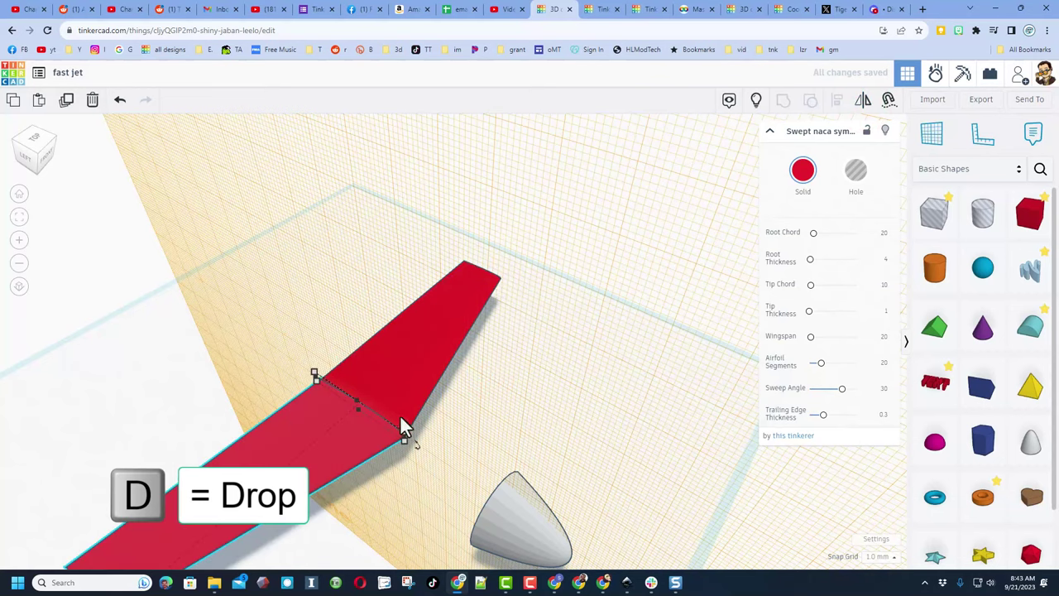
right_drag(405, 426, 422, 382)
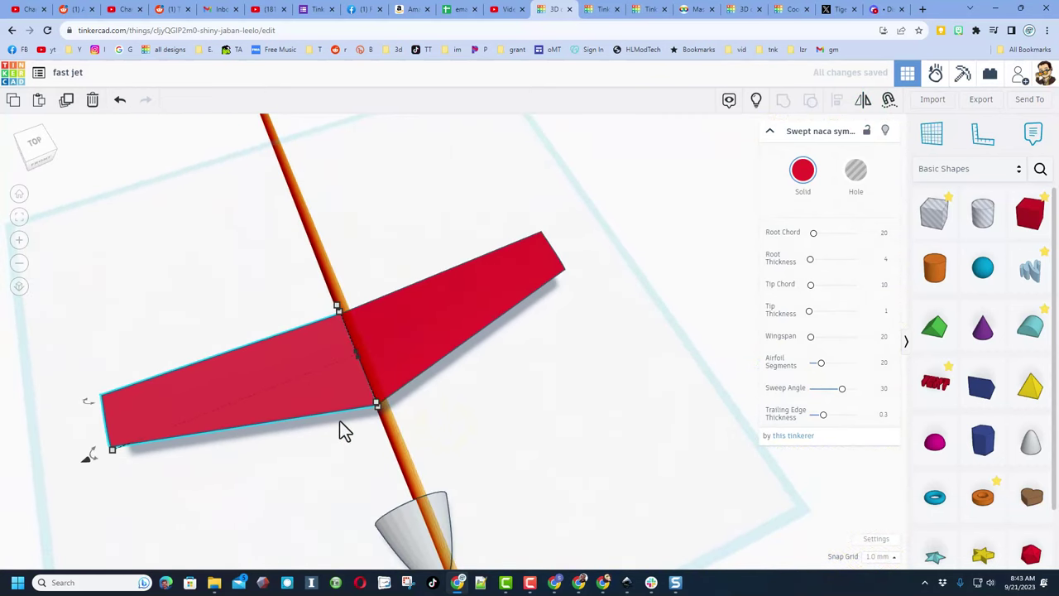
mouse_move(339, 422)
right_down()
mouse_move(440, 399)
mouse_move(385, 370)
right_up()
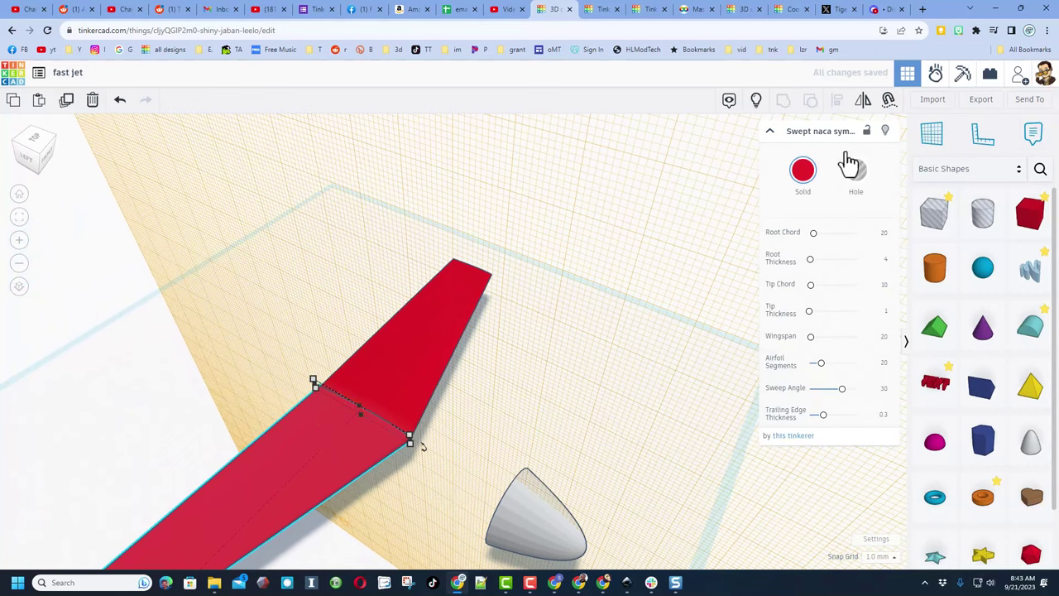
Reset the workplane to the grid and group both wing halves into one shape
click(932, 134)
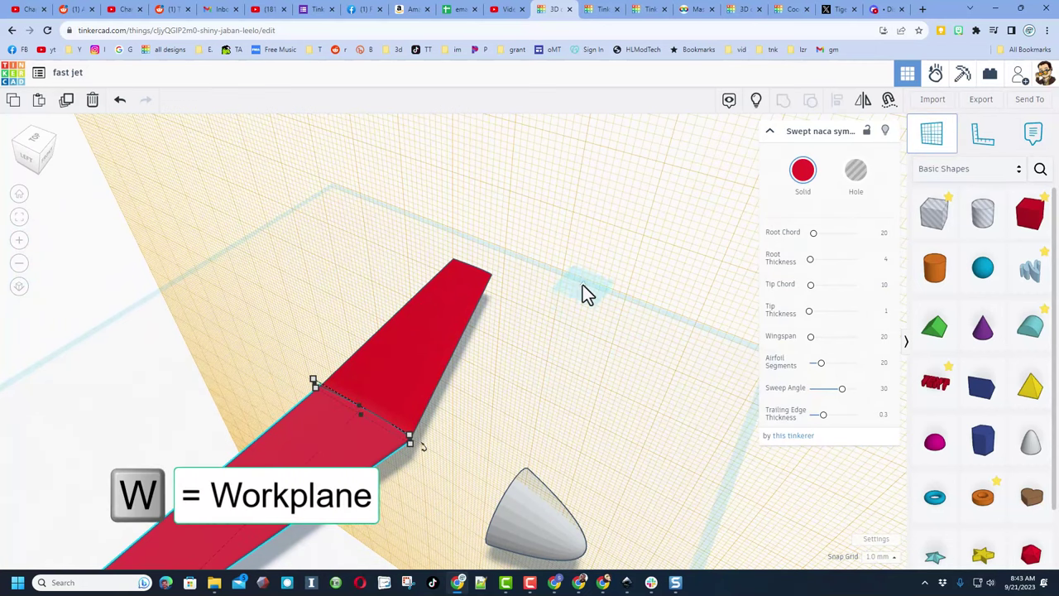
click(540, 287)
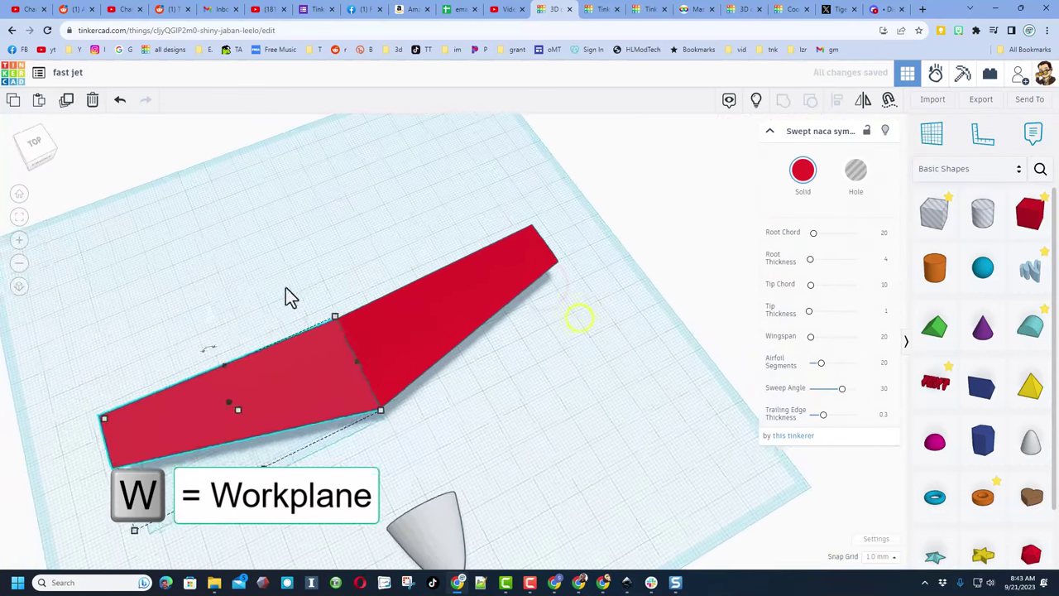
click(231, 250)
drag(268, 265, 389, 378)
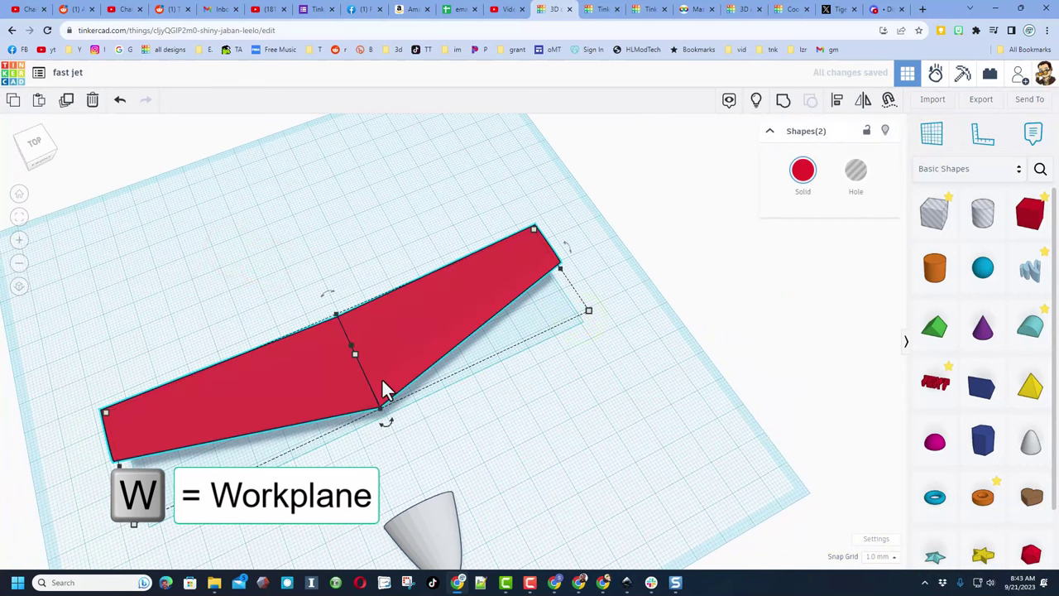
key(ctrl+g)
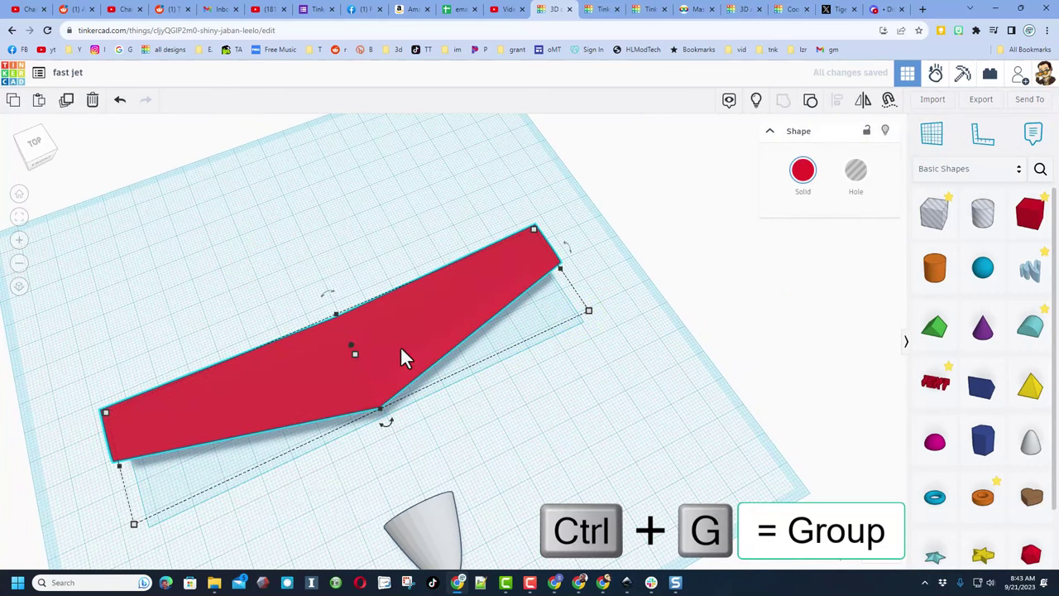
Show the hidden fuselage again and duplicate the wing
right_drag(602, 237, 475, 279)
click(753, 107)
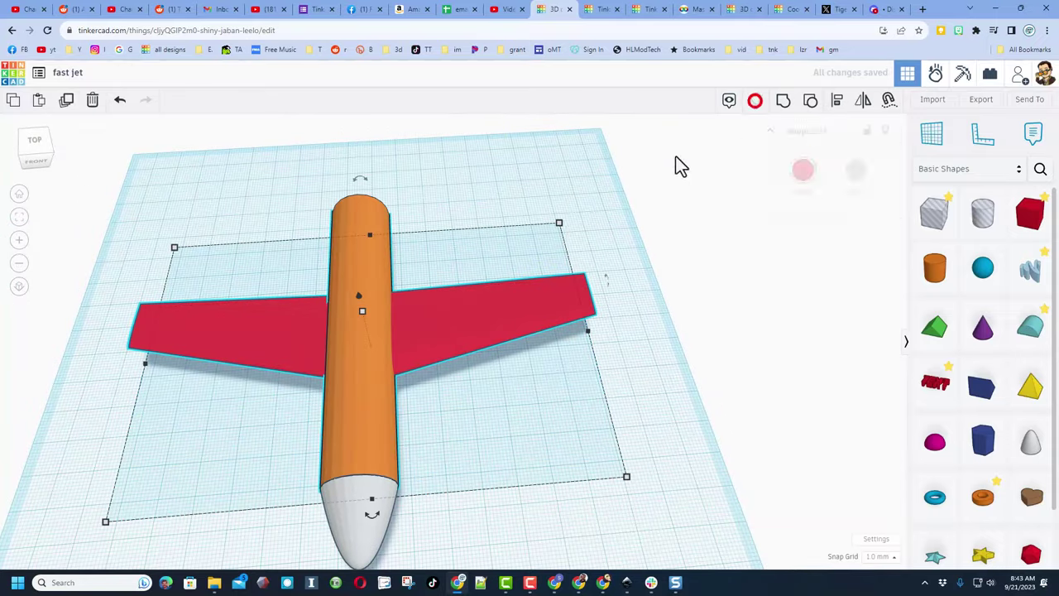
right_drag(679, 166, 494, 331)
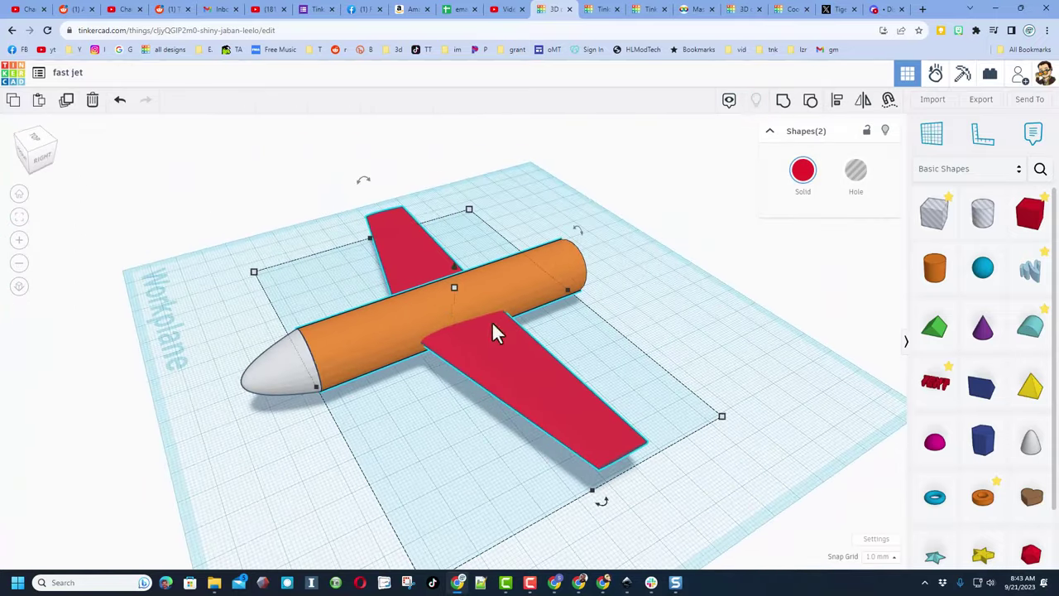
key(ctrl+d)
Duplicate the wing pair, shift the copy toward the tail and scale it down
right_drag(494, 383, 461, 444)
click(461, 444)
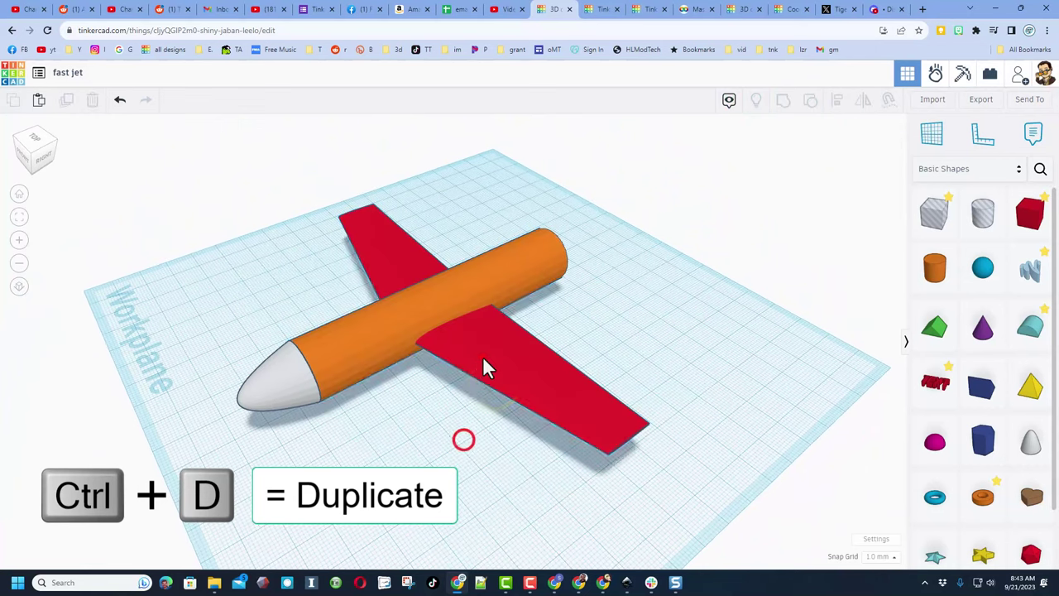
click(483, 356)
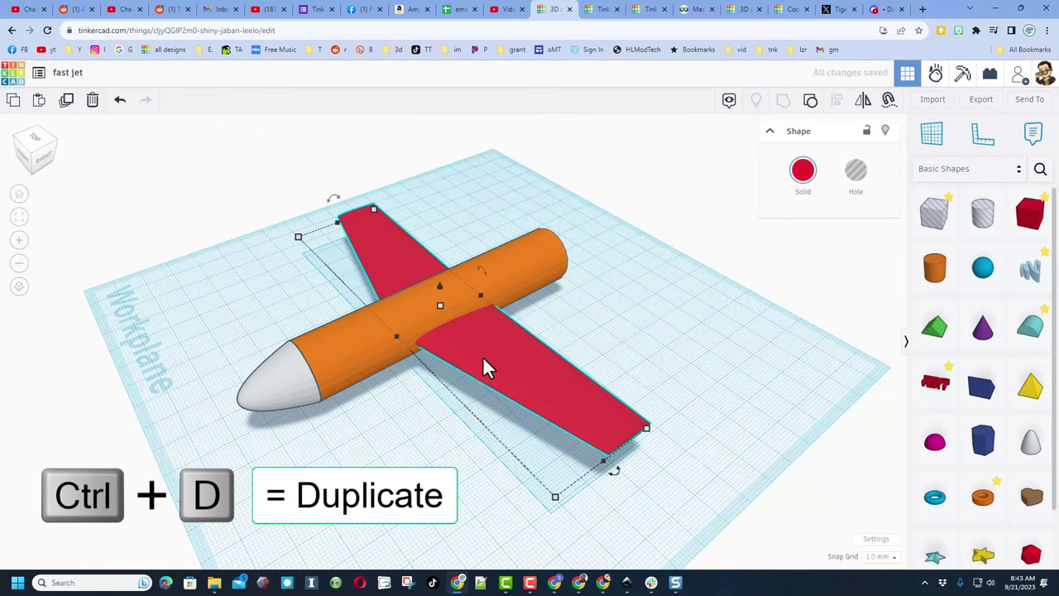
key(ctrl+d)
key(shift+Up)
key(shift+Up)
key(shift+Up)
key(shift+Up)
key(shift+Up)
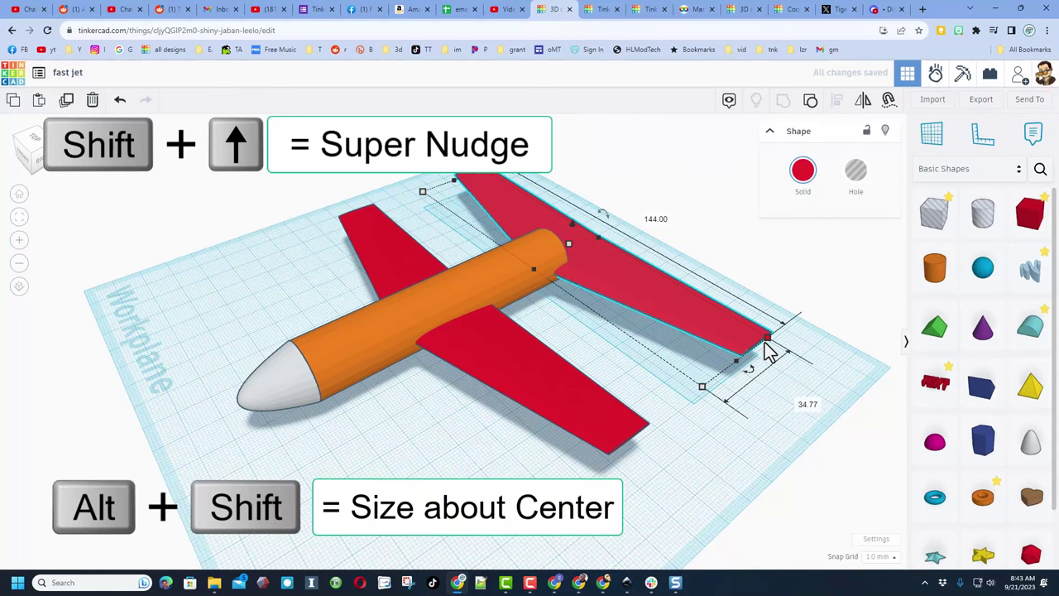
alt+shift+drag(727, 357, 622, 290)
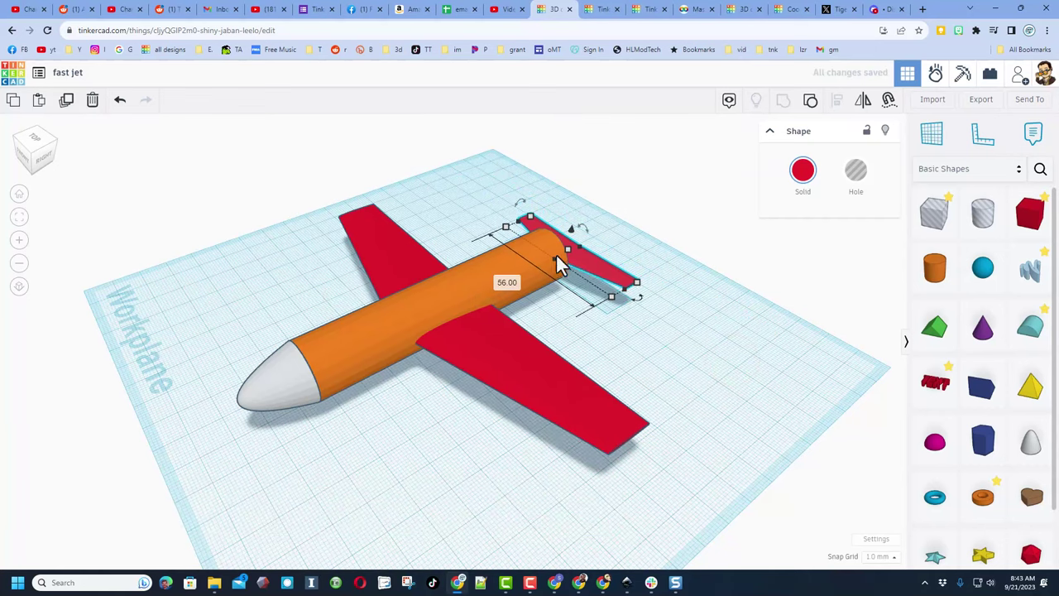
Resize the tail wing to about 68.44 by 33.00
right_drag(587, 273, 725, 425)
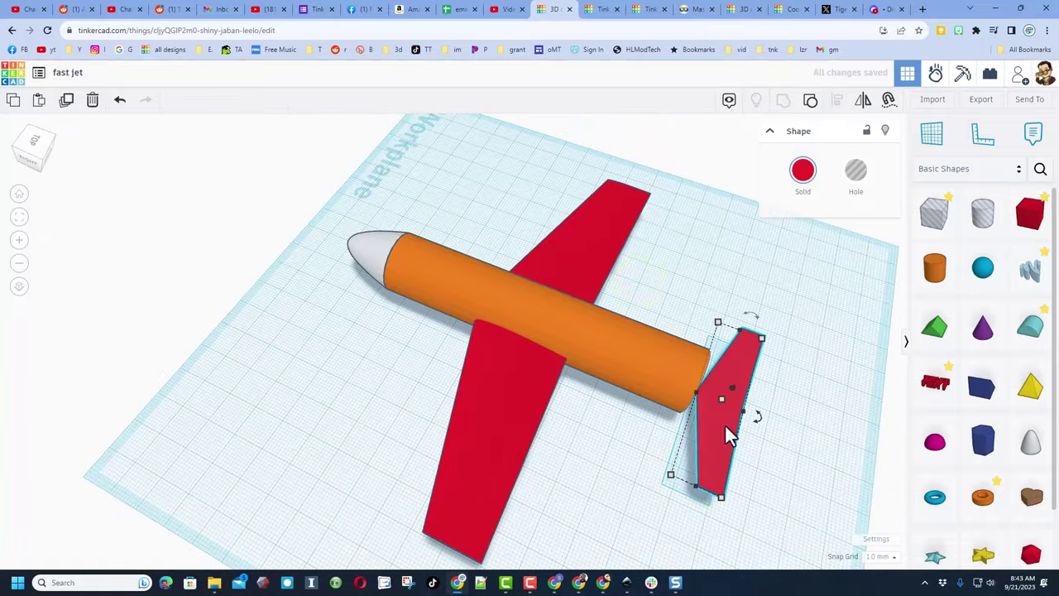
drag(698, 393, 653, 372)
right_drag(827, 451, 841, 426)
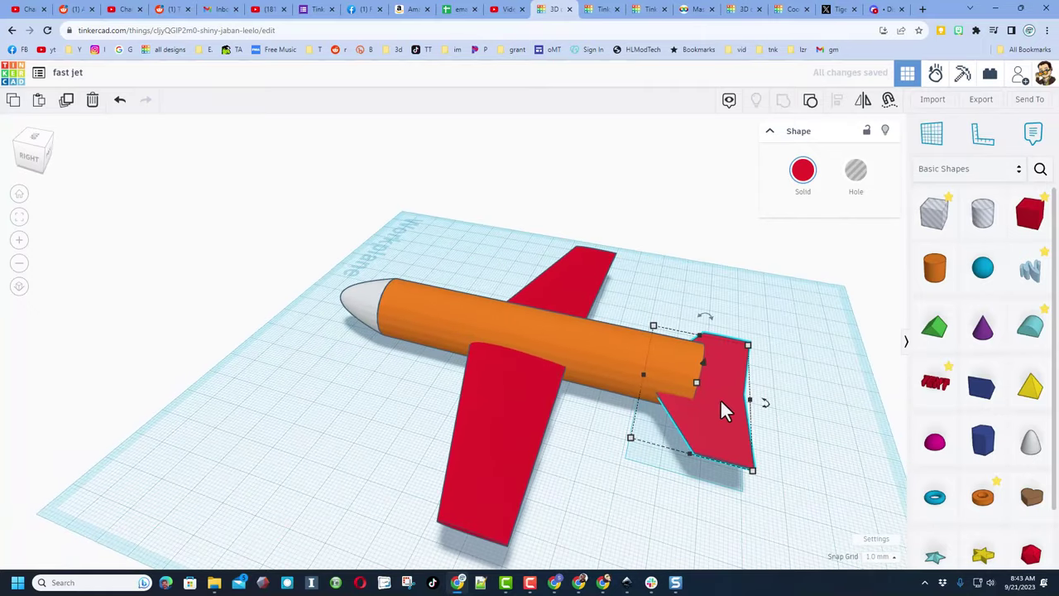
drag(745, 397, 725, 417)
right_drag(700, 418, 724, 411)
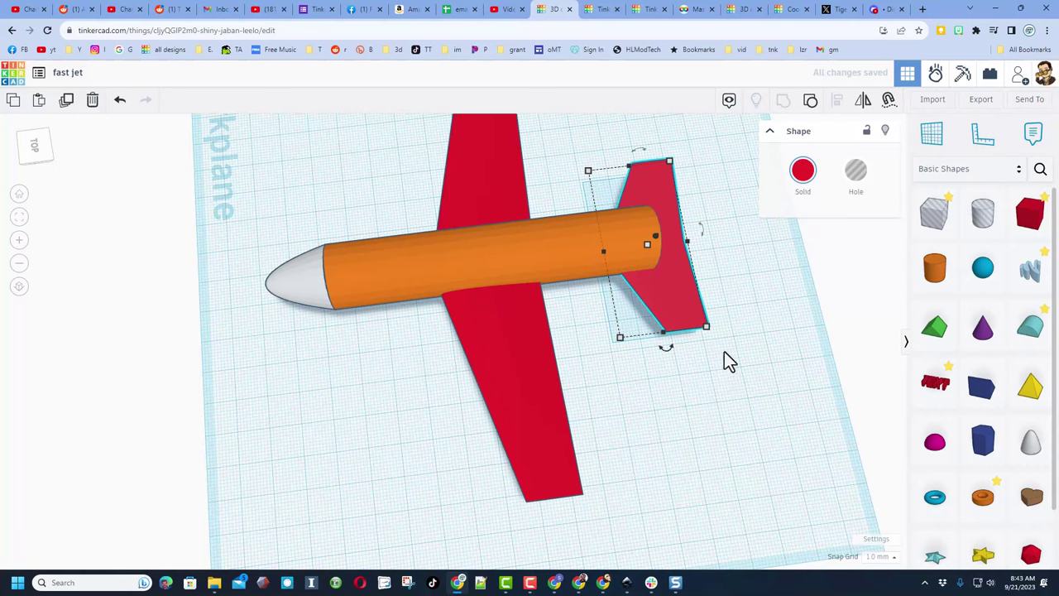
mouse_move(704, 327)
mouse_down()
mouse_move(678, 324)
mouse_move(715, 330)
mouse_move(702, 326)
mouse_up()
right_drag(674, 339, 693, 268)
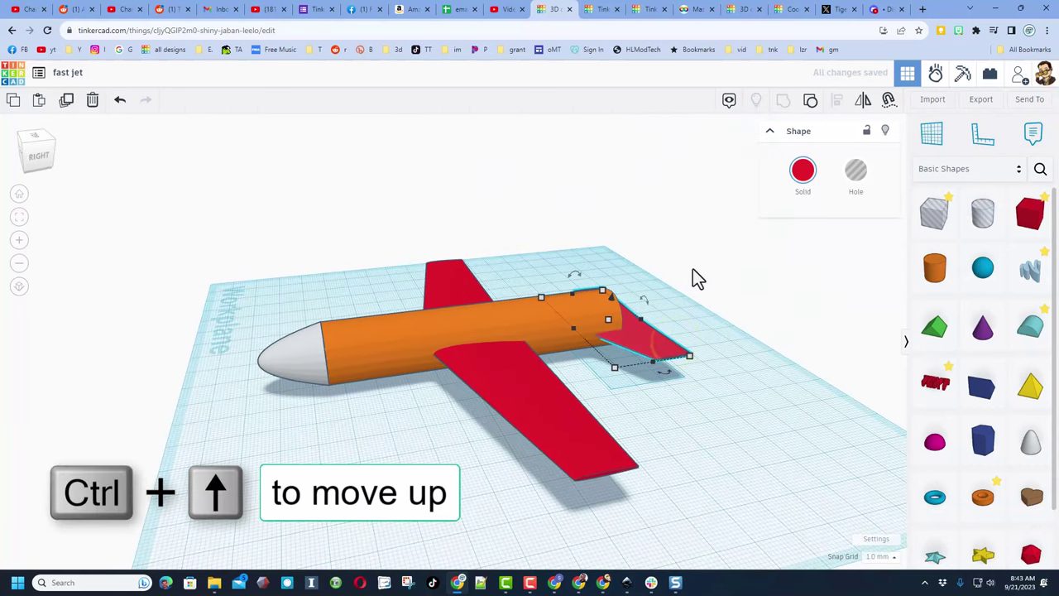
Raise the tail wing with Ctrl+Up onto the rear of the fuselage
key(ctrl+Up)
key(ctrl+Up)
key(ctrl+Up)
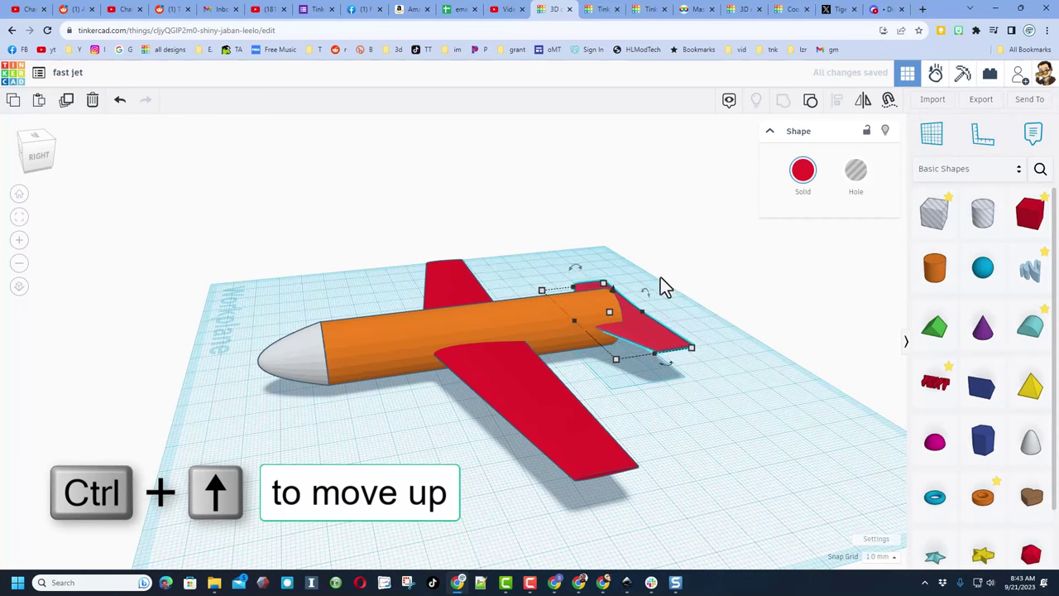
right_drag(660, 278, 669, 378)
click(673, 371)
right_drag(408, 477, 487, 281)
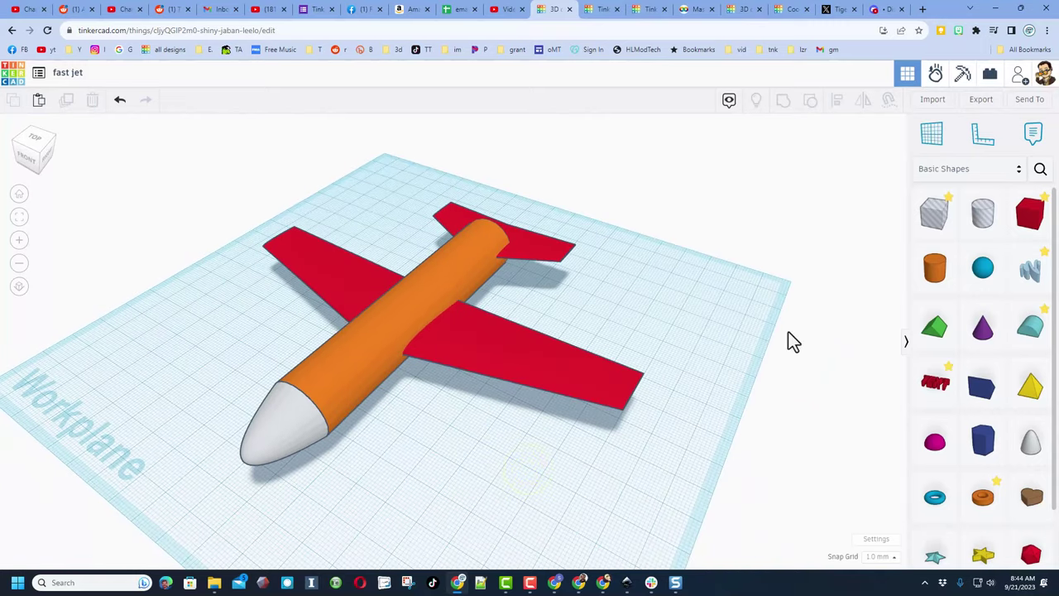
Place a Swept NACA shape from Favorites and rotate it upright as a fin
click(959, 170)
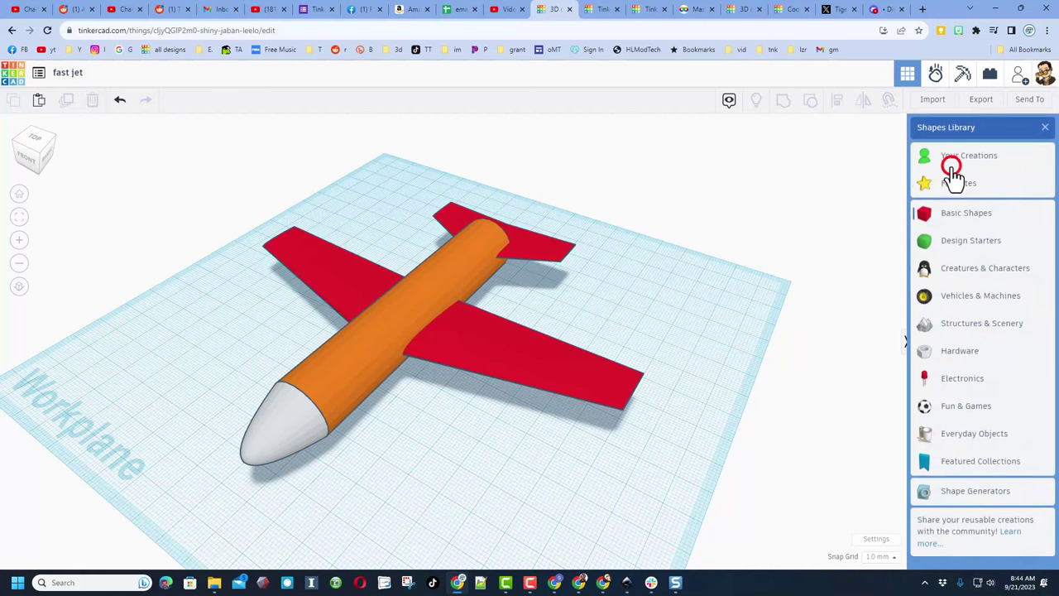
click(958, 186)
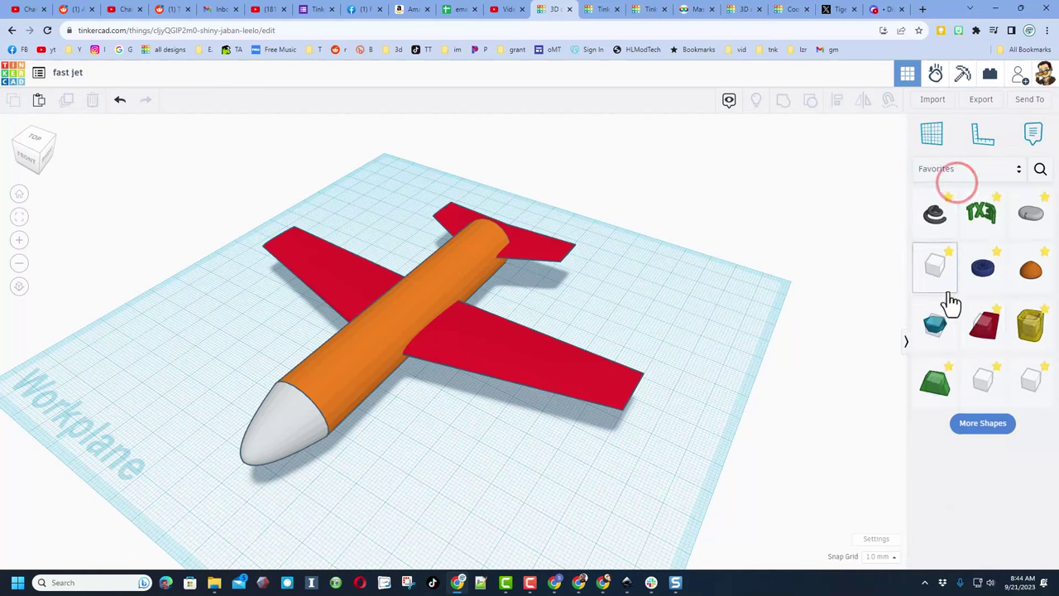
right_drag(728, 248, 708, 232)
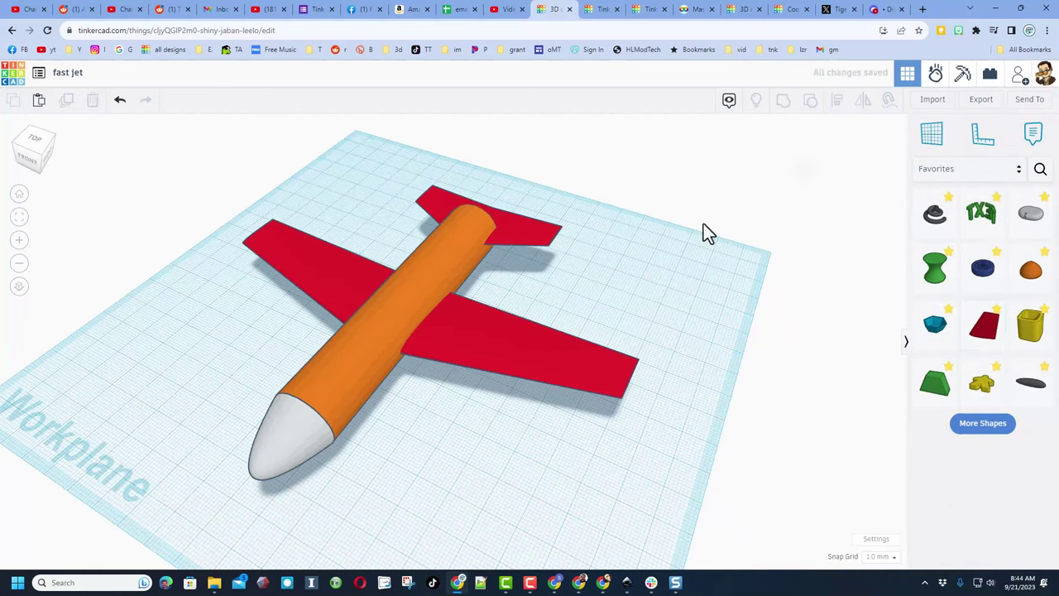
drag(985, 331, 594, 284)
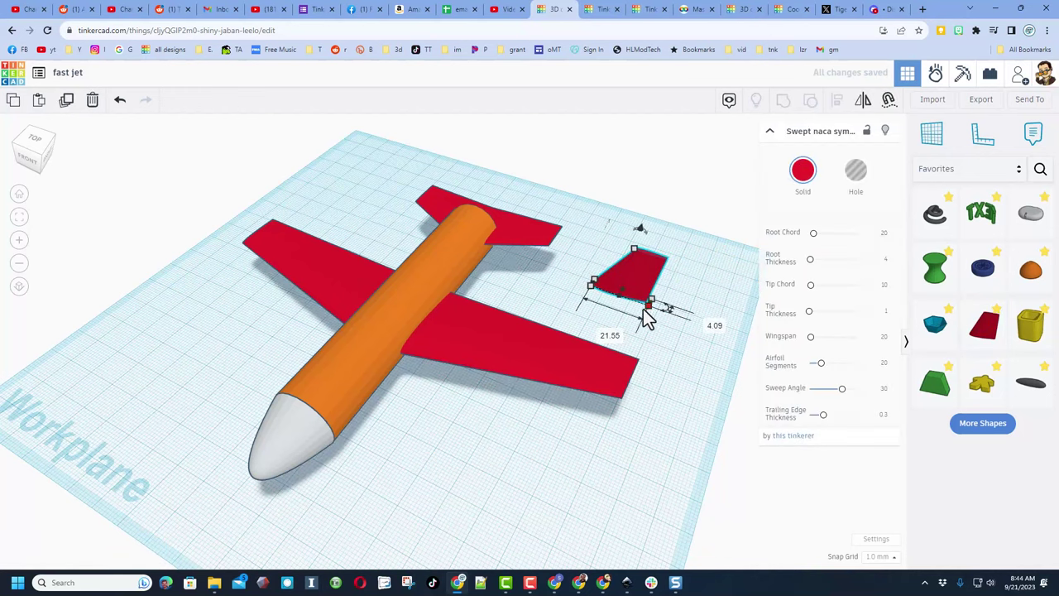
drag(659, 320, 649, 273)
right_drag(678, 310, 717, 382)
click(719, 382)
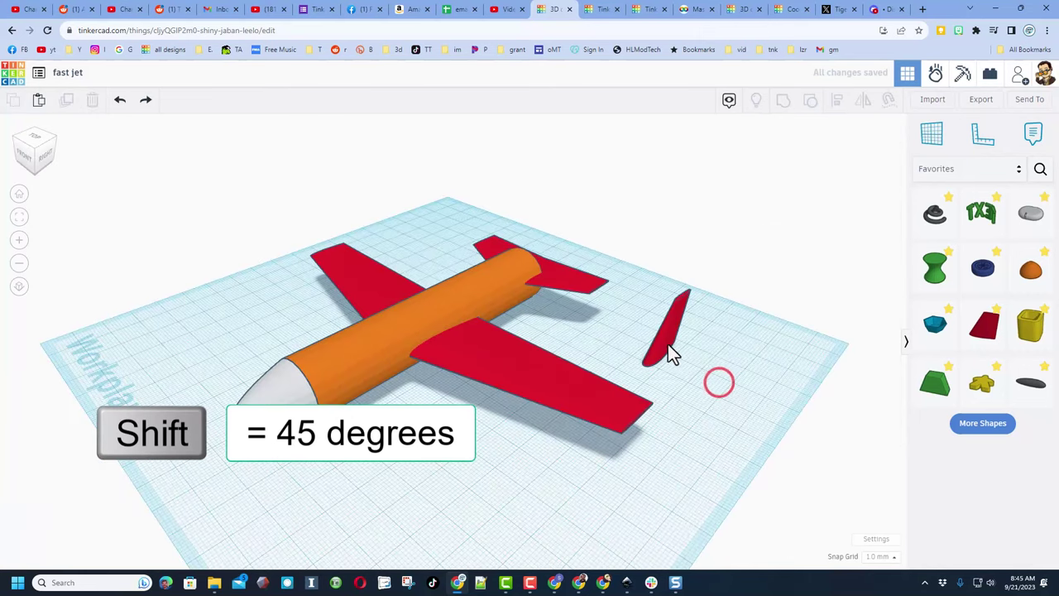
Align the fin to the fuselage, centred at its rear end
shift+click(667, 345)
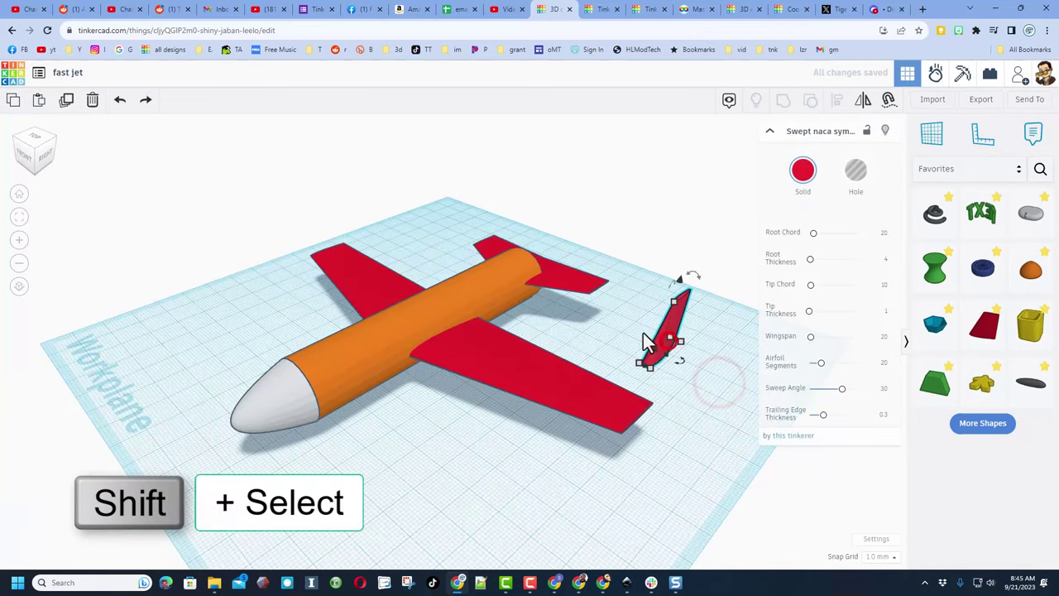
shift+click(474, 282)
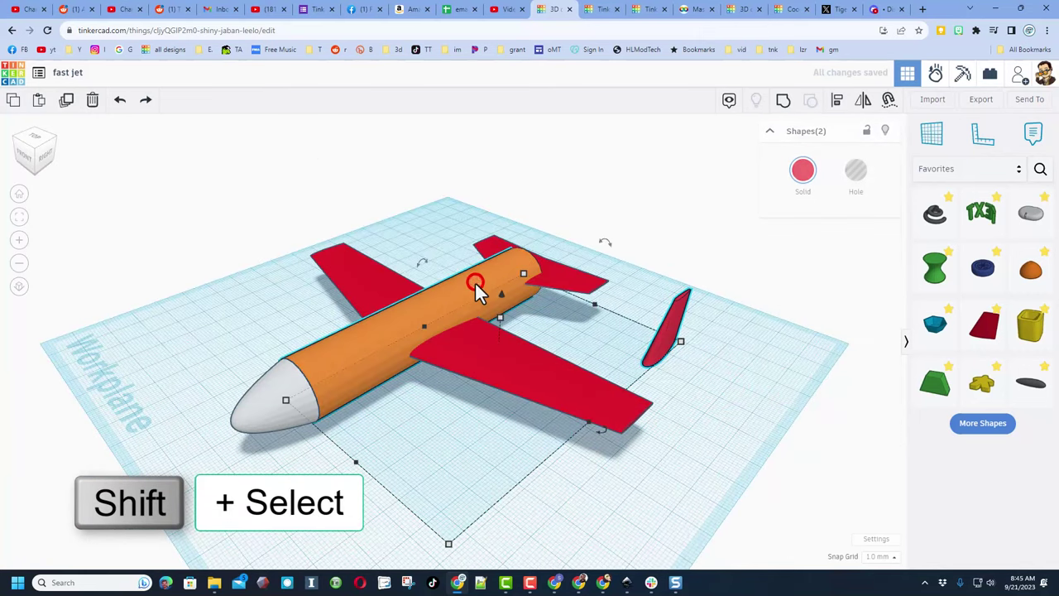
click(837, 102)
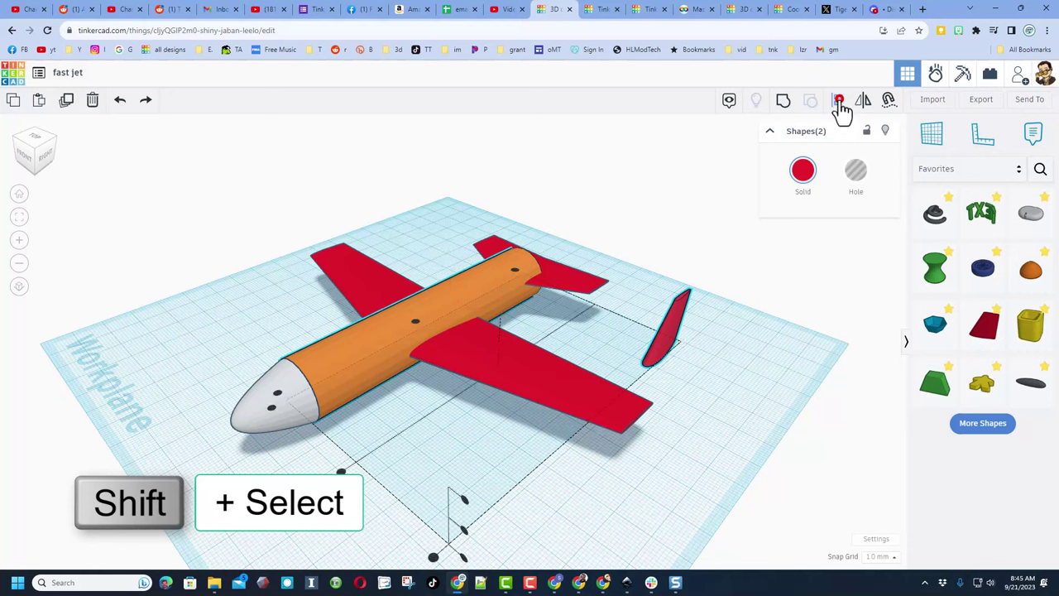
click(344, 352)
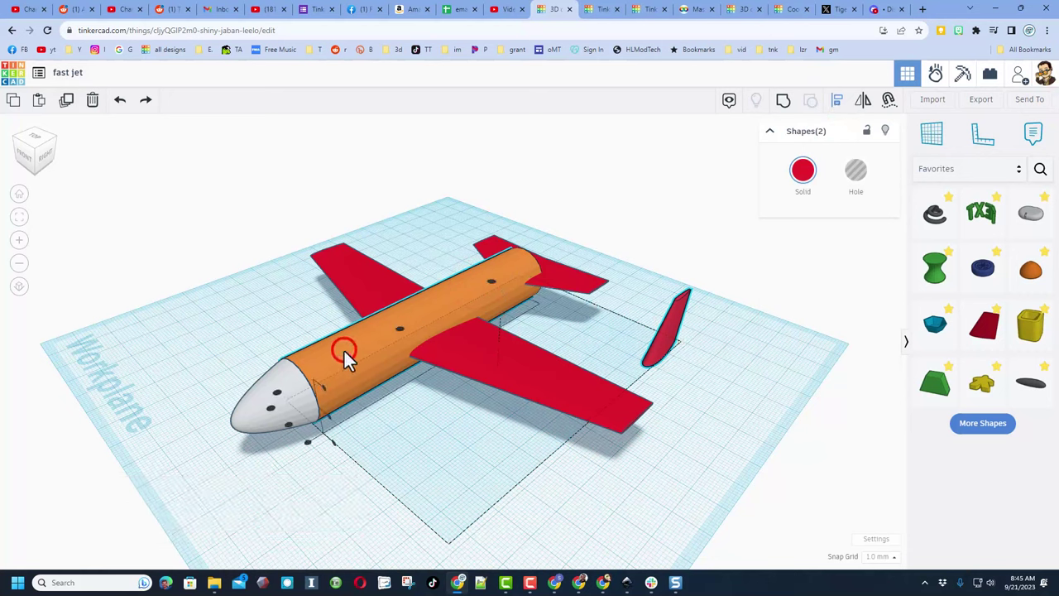
click(287, 427)
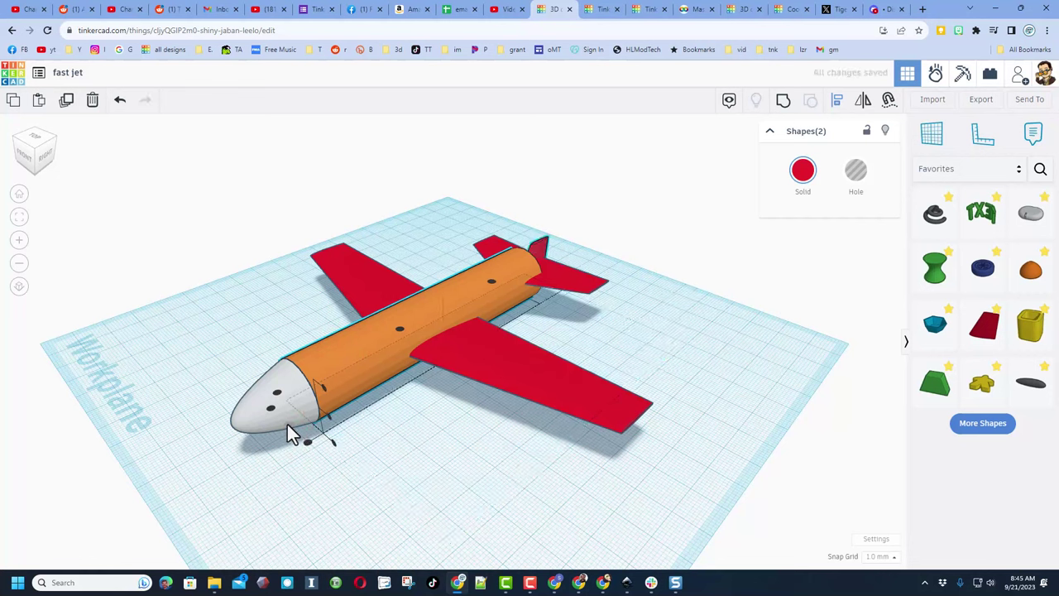
click(322, 389)
click(324, 393)
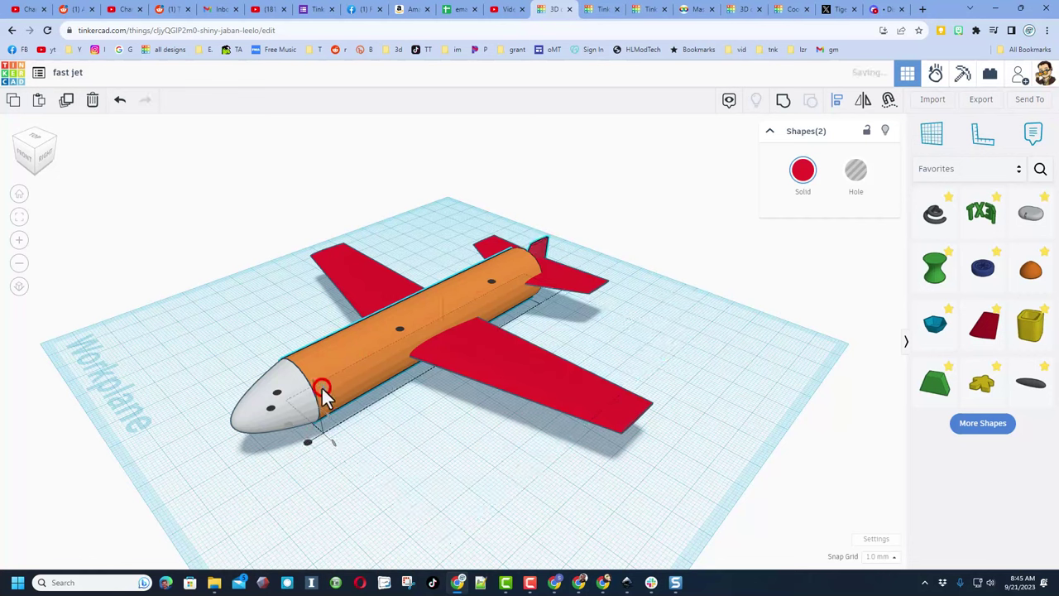
click(645, 343)
Raise the tail fin twice with Ctrl+Up and zoom in on it
right_drag(687, 286, 610, 288)
click(610, 285)
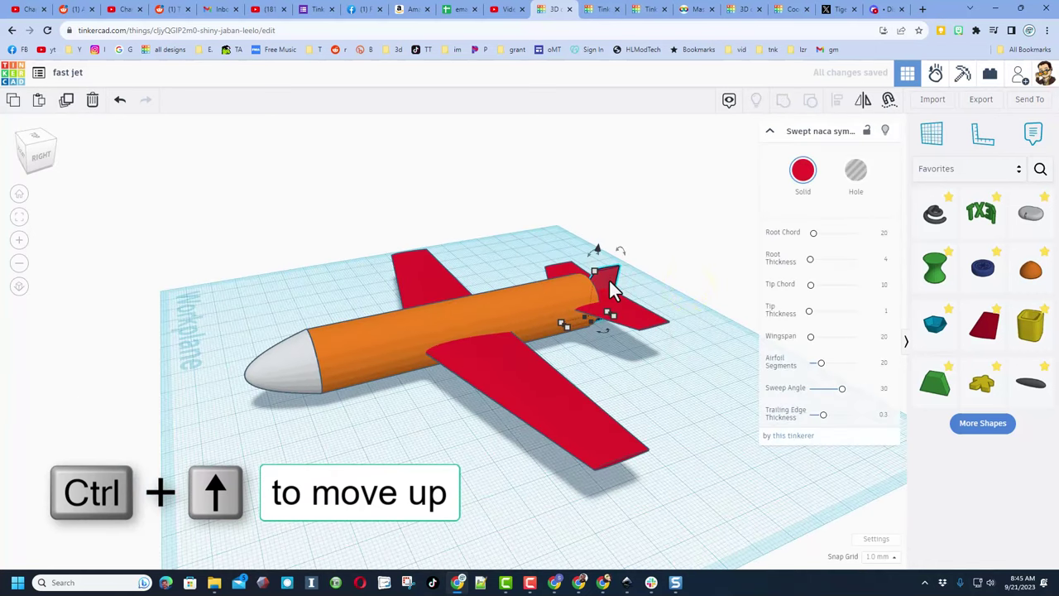
key(ctrl+Up)
key(ctrl+Up)
key(ctrl+Up)
key(ctrl+Up)
key(ctrl+Up)
key(ctrl+Up)
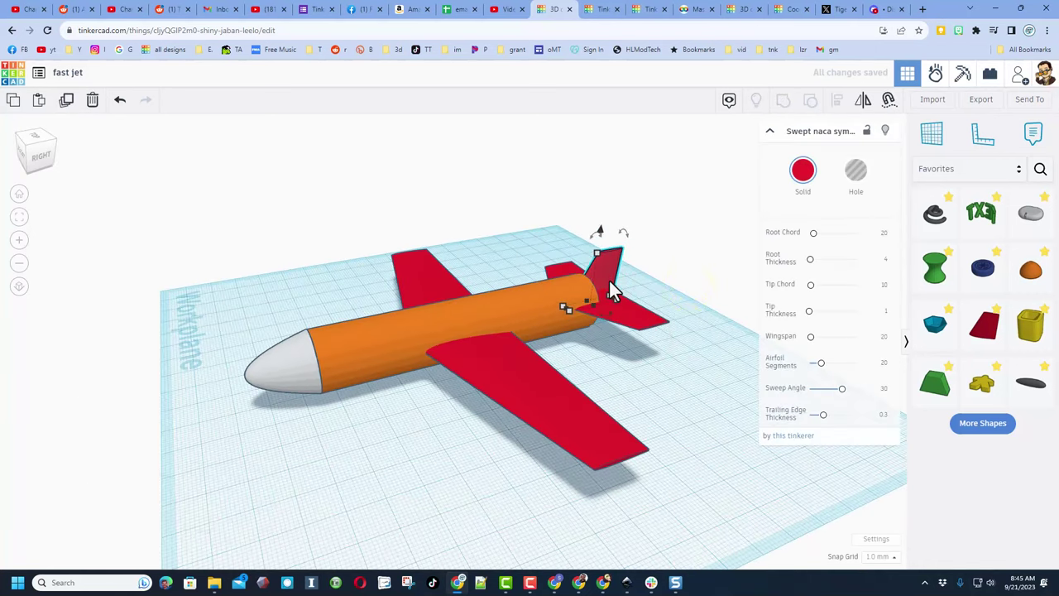
key(ctrl+Up)
key(ctrl+Up)
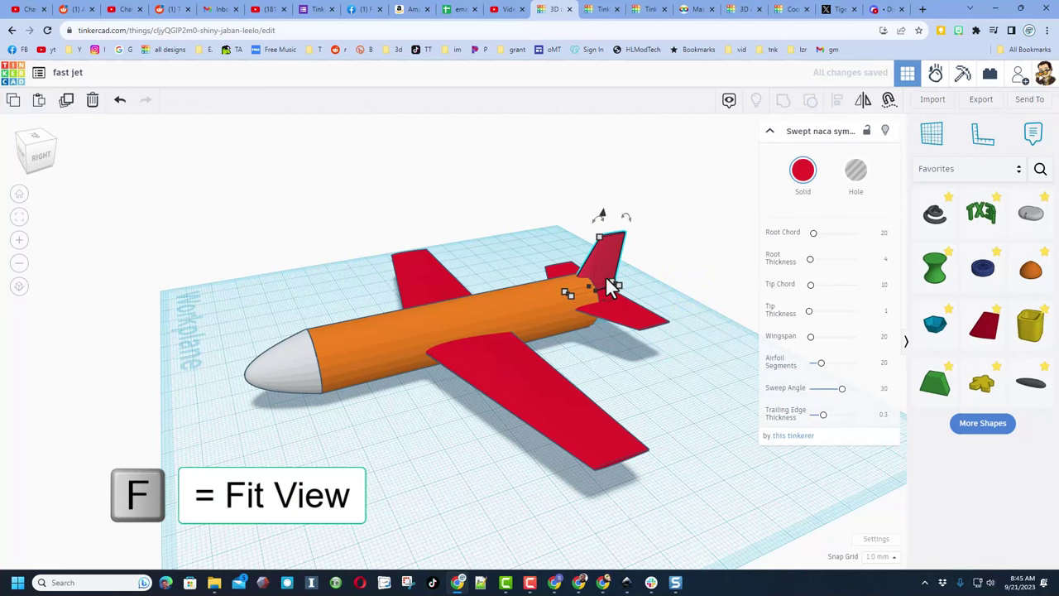
key(f)
click(540, 344)
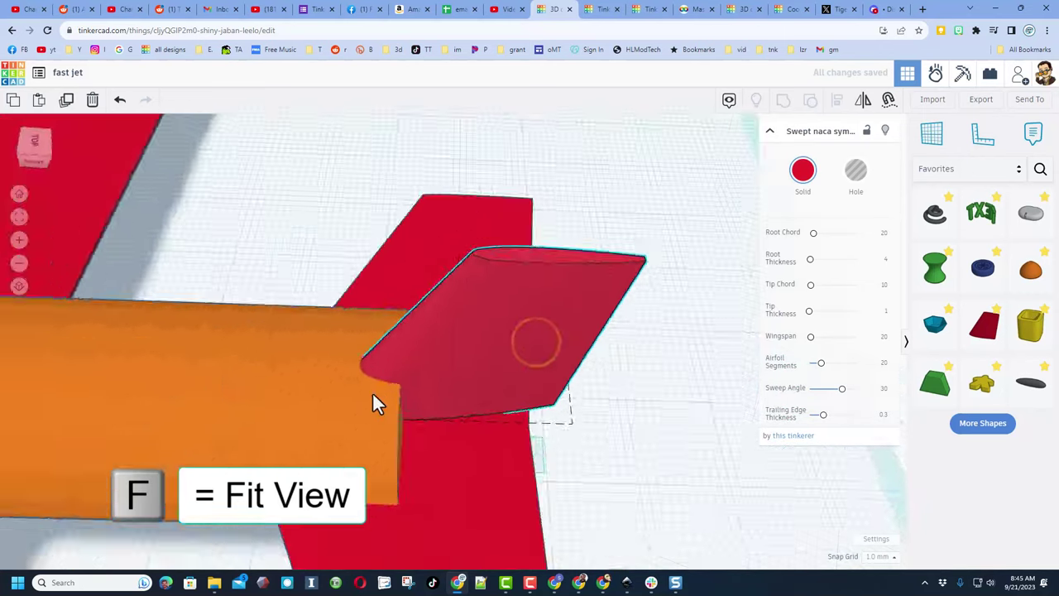
Nudge the fin left until it rests on the fuselage's rear top, about 25.16 tall
right_drag(372, 395, 276, 364)
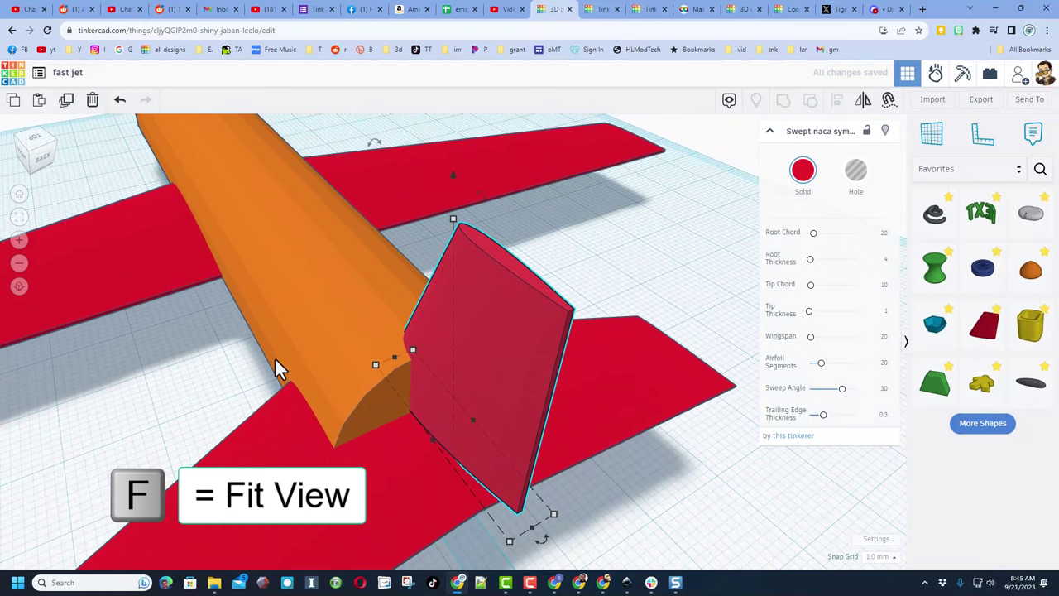
key(Left)
key(Left)
key(Left)
key(Left)
key(Left)
key(Left)
key(Left)
key(Left)
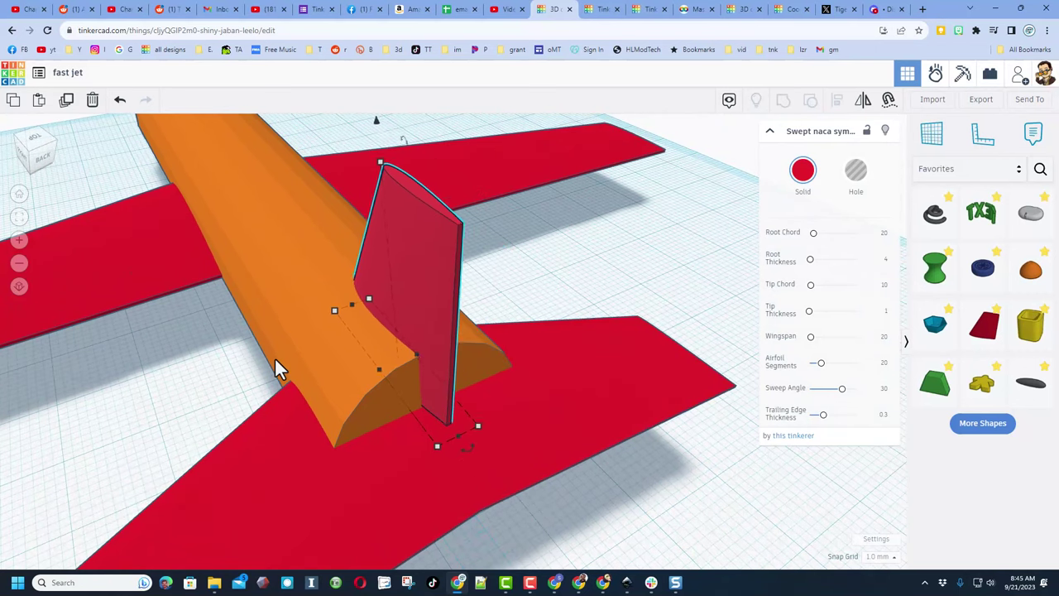
click(406, 508)
key(Left)
key(Left)
key(Left)
key(Left)
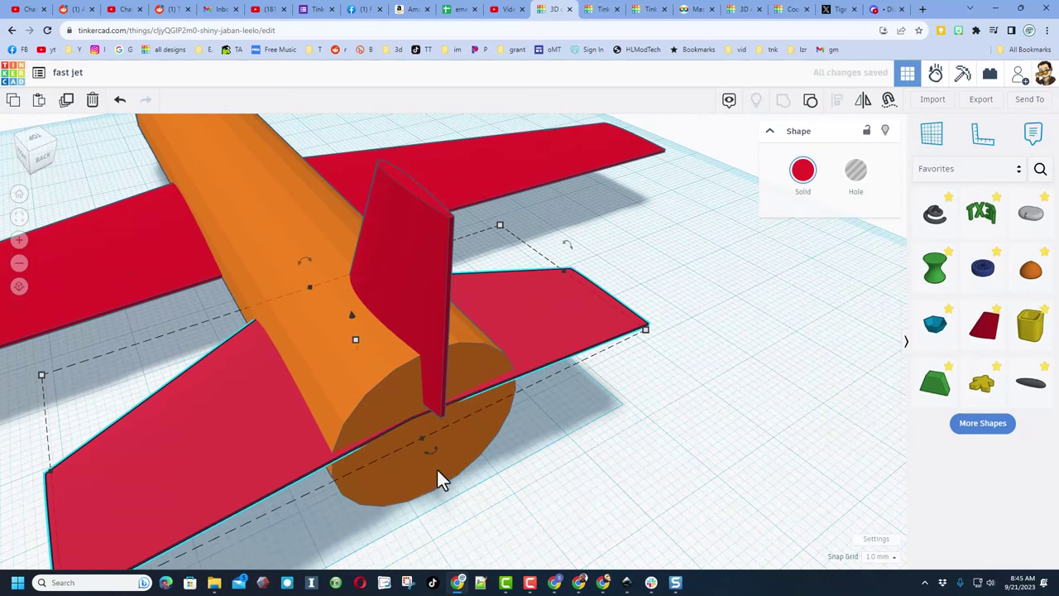
click(443, 377)
click(437, 363)
key(Left)
key(Left)
key(Left)
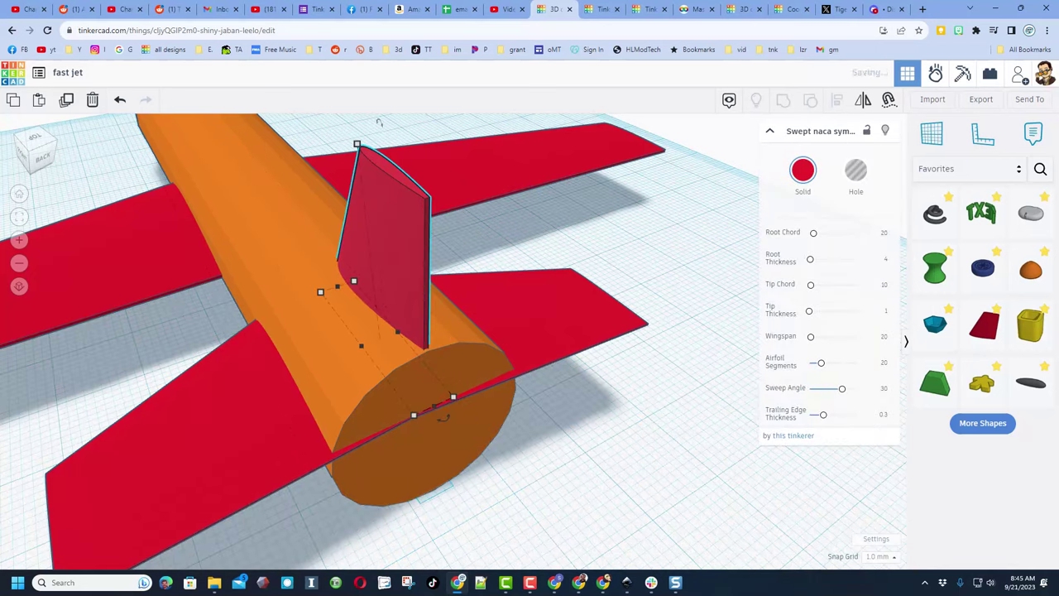
click(19, 193)
right_drag(657, 496, 542, 291)
click(541, 291)
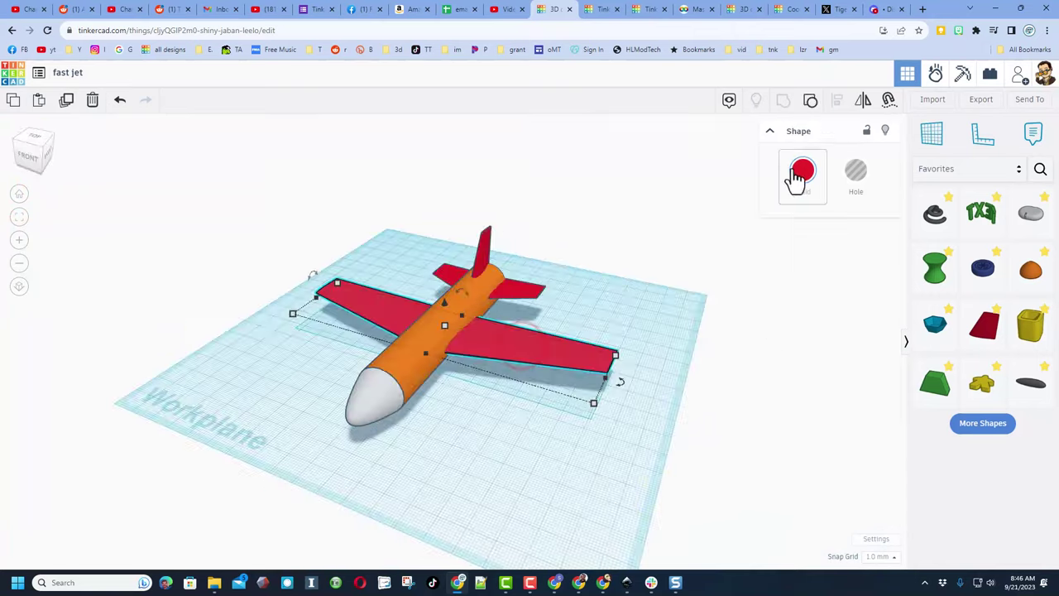
Colour the main wings dark blue and the horizontal tail wings yellow
click(799, 173)
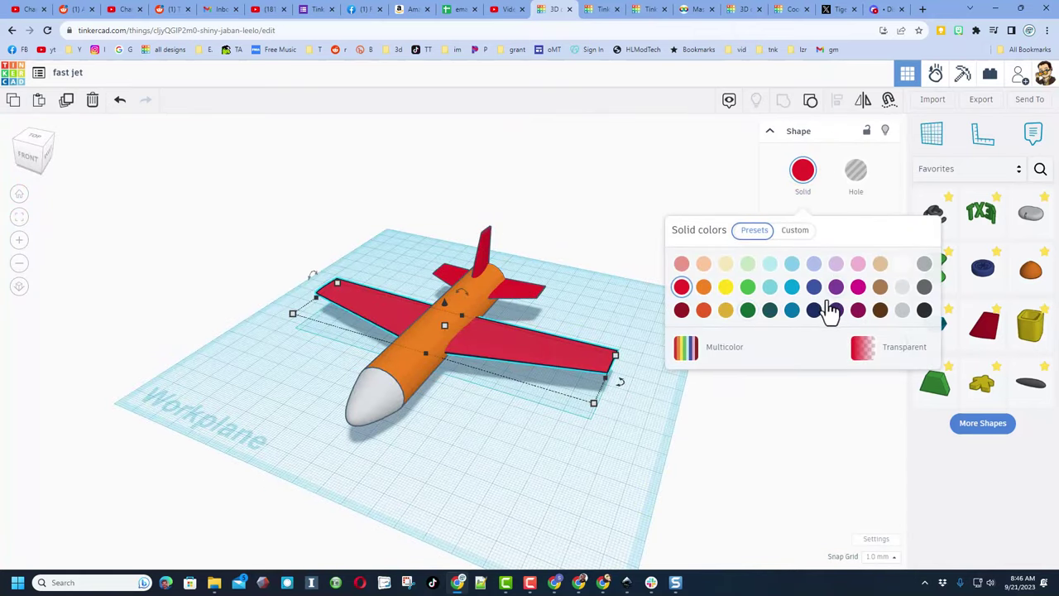
click(814, 287)
click(518, 288)
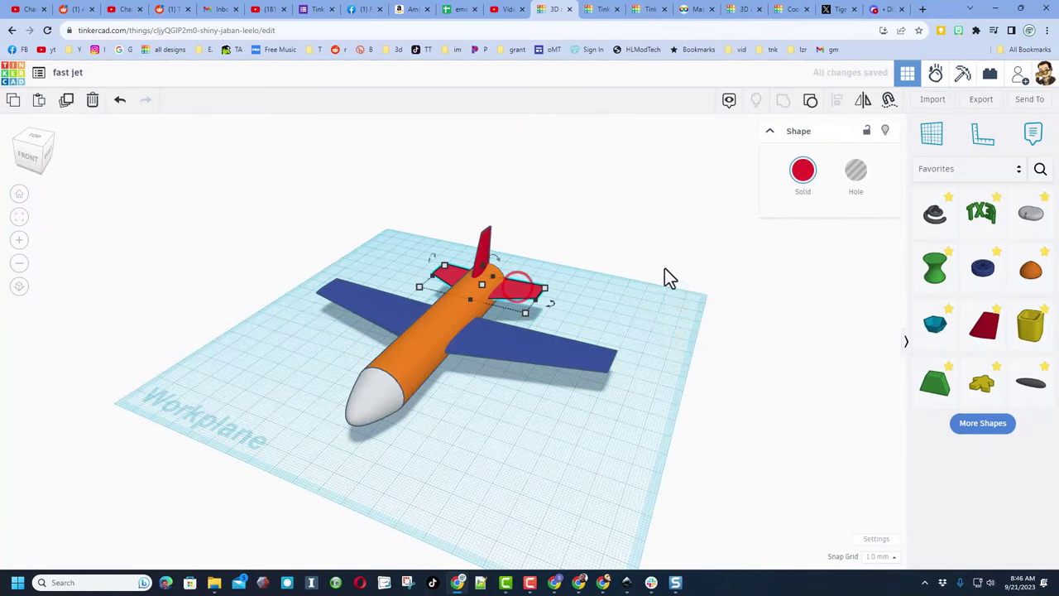
click(803, 174)
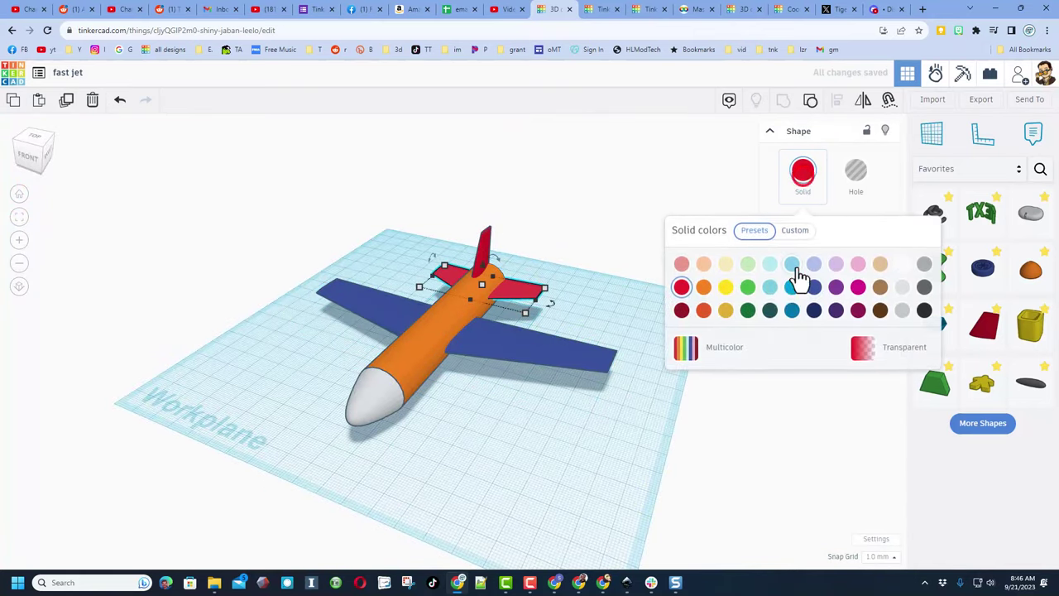
click(725, 287)
Give the fuselage the custom deep blue 151fbd, then lighten it with the Green slider
click(441, 335)
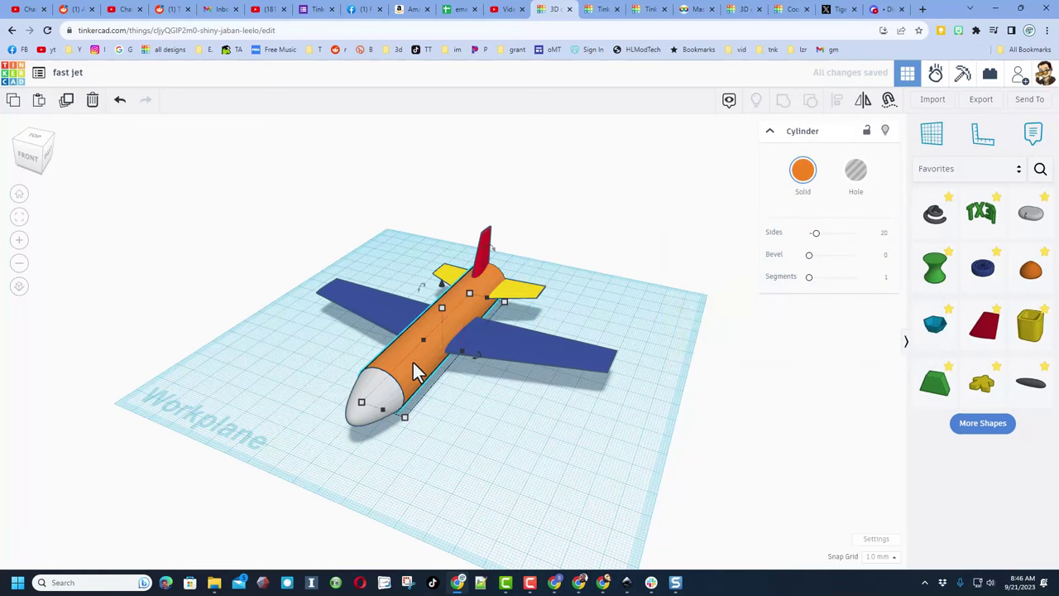
click(414, 366)
click(801, 176)
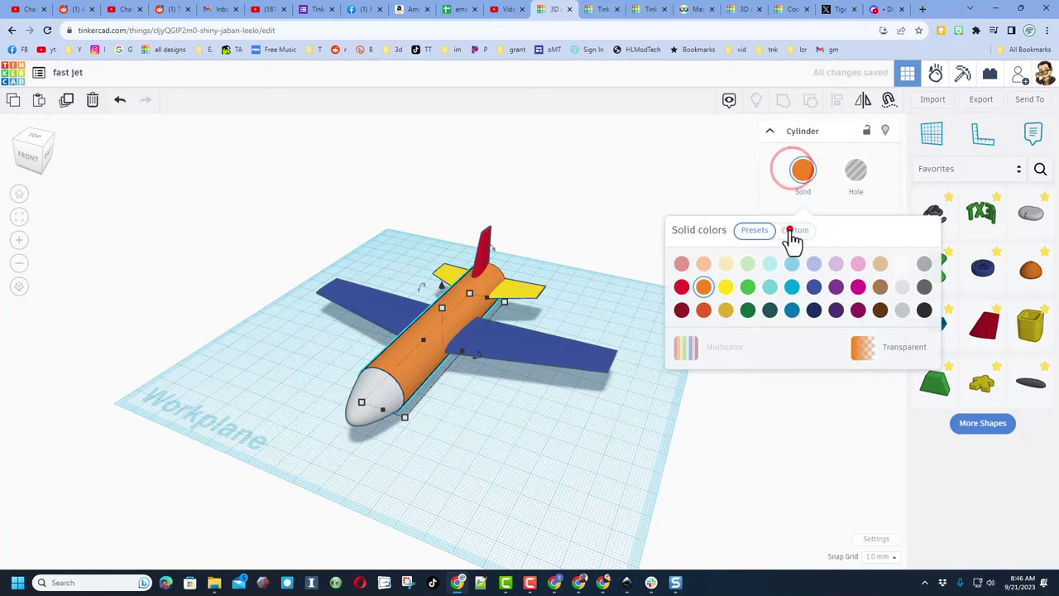
click(792, 232)
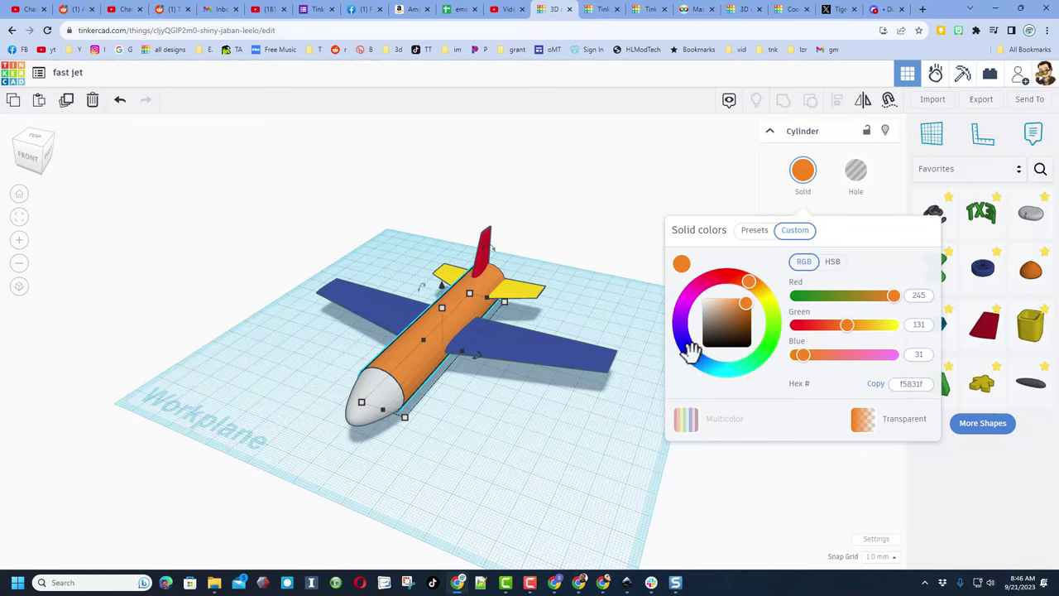
click(687, 349)
click(745, 310)
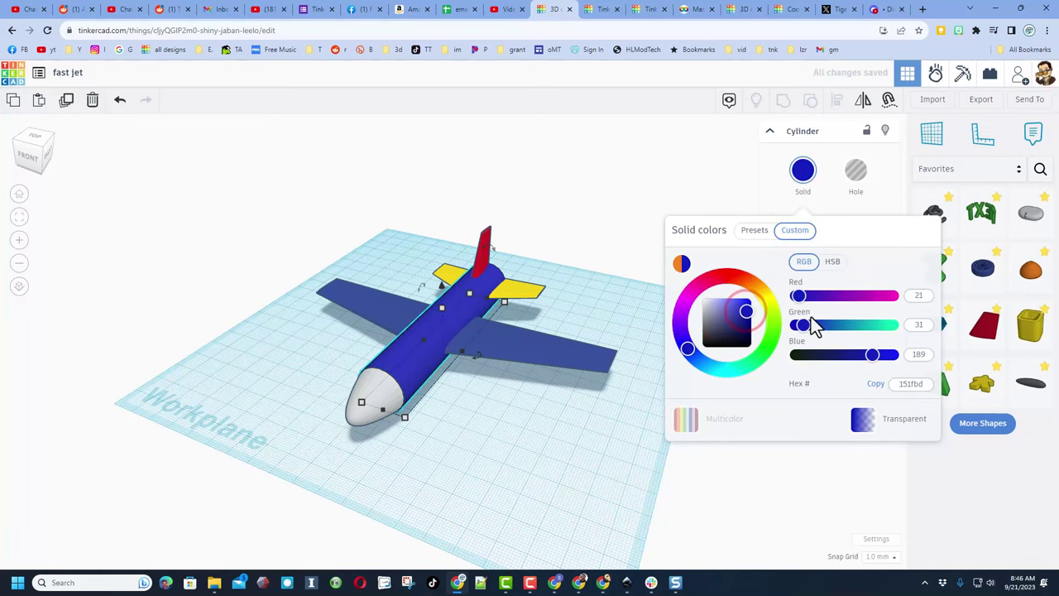
drag(807, 325, 844, 325)
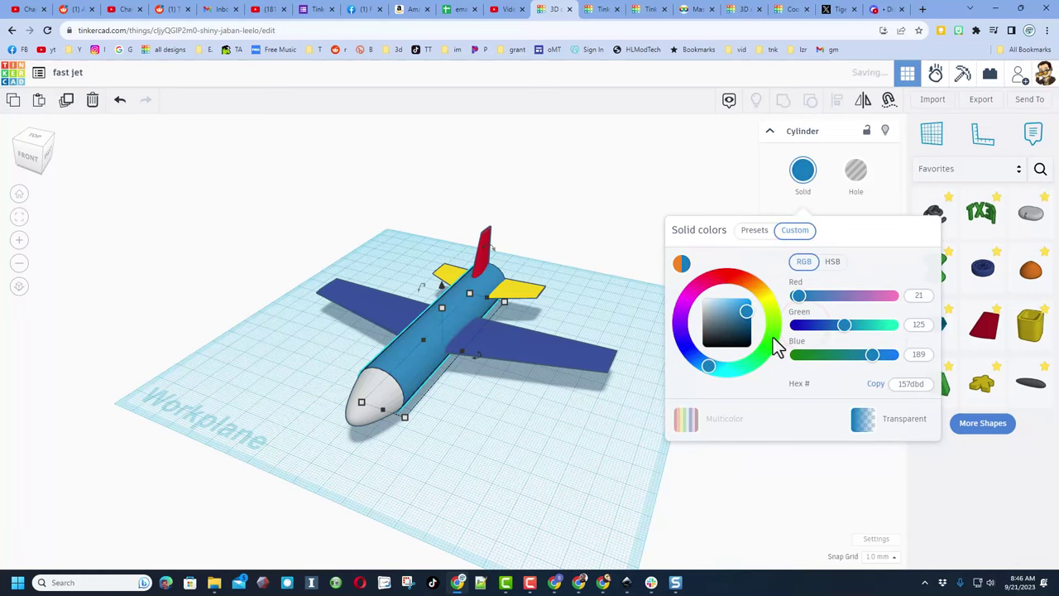
Recolour the yellow horizontal tail fins green from the Solid presets
click(610, 431)
click(521, 291)
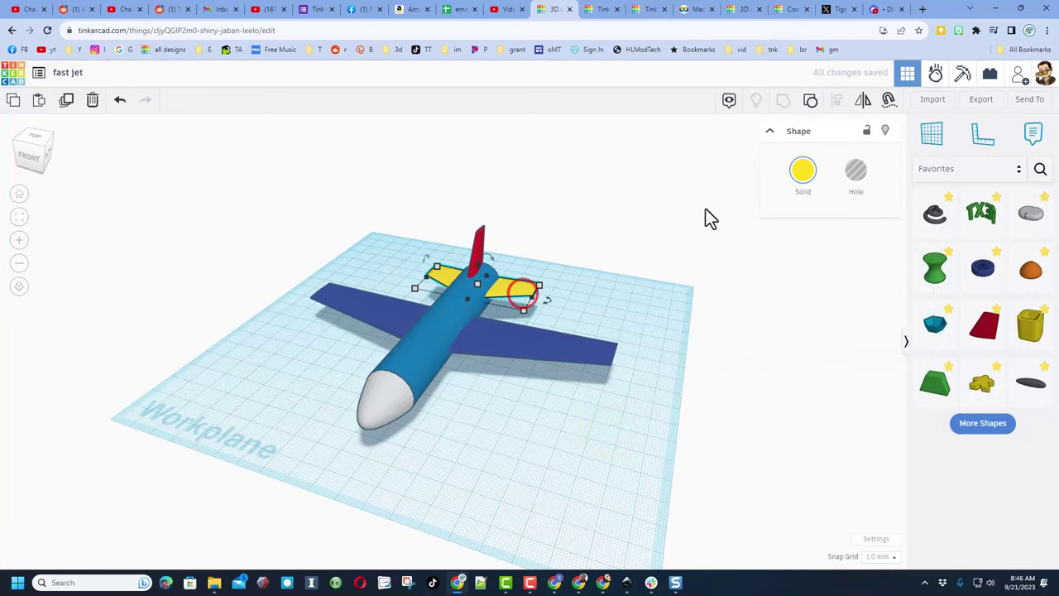
click(796, 180)
click(743, 287)
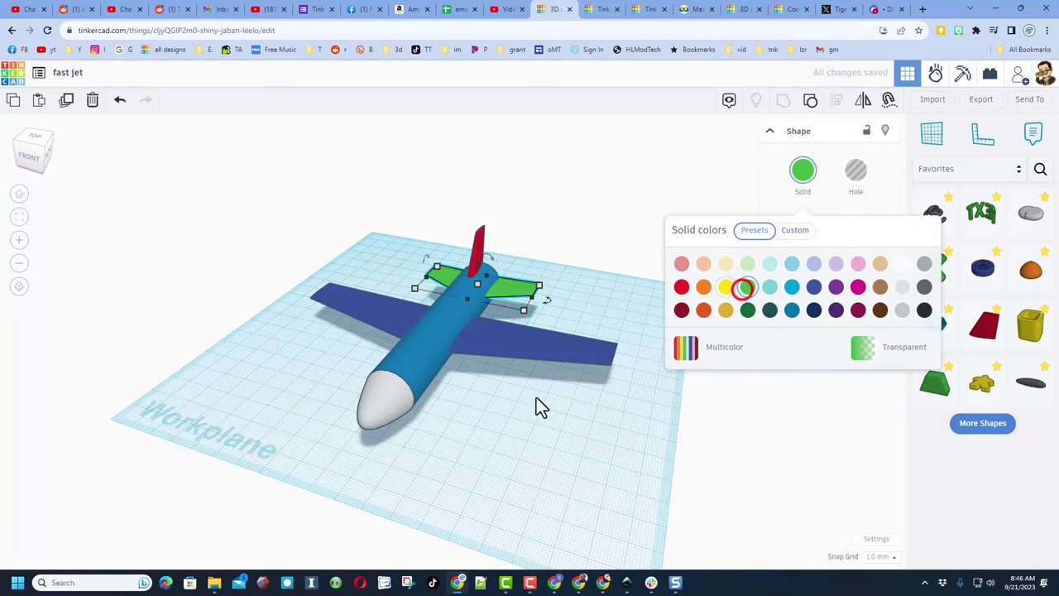
right_drag(534, 399, 420, 347)
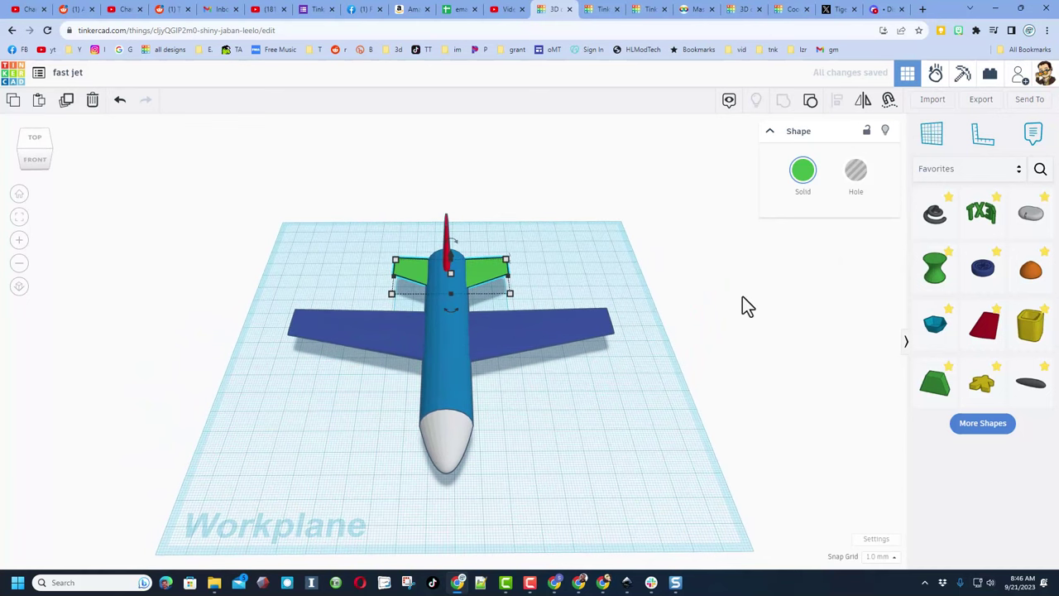
Place a magenta half sphere from Basic Shapes beside the fuselage
click(960, 168)
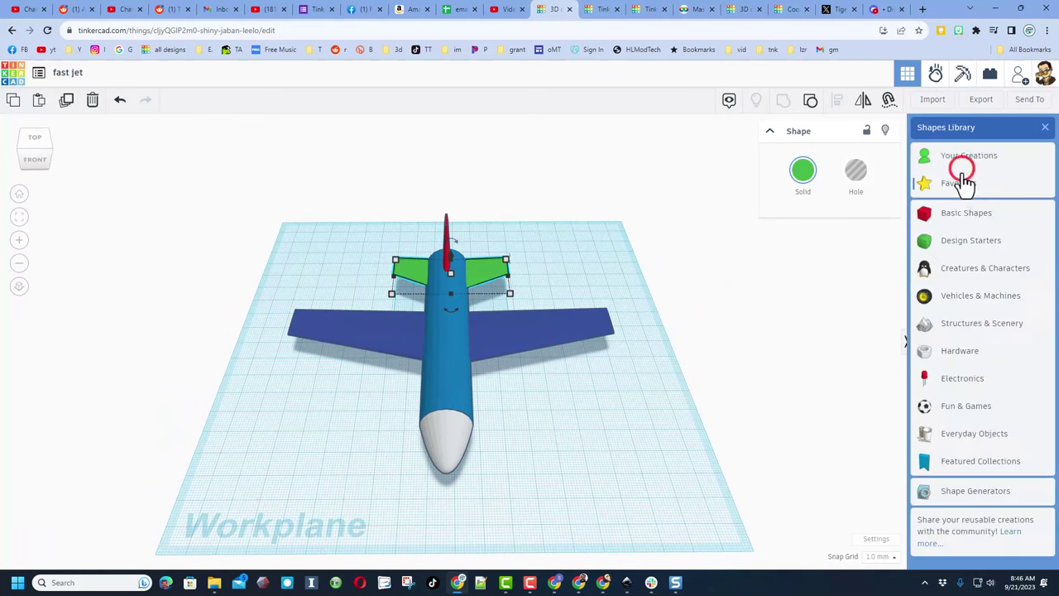
click(954, 221)
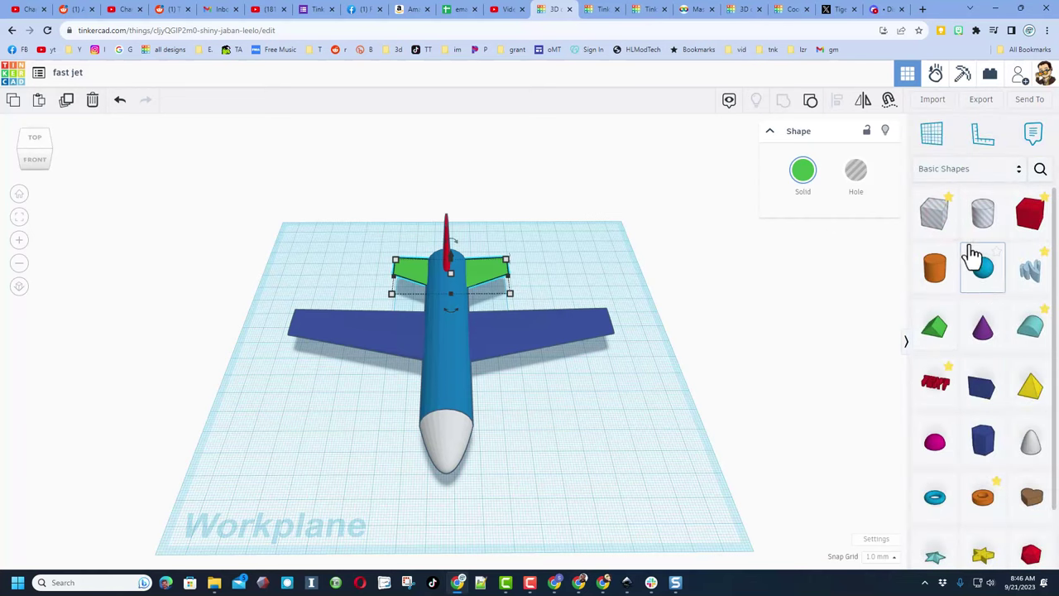
drag(934, 442, 554, 411)
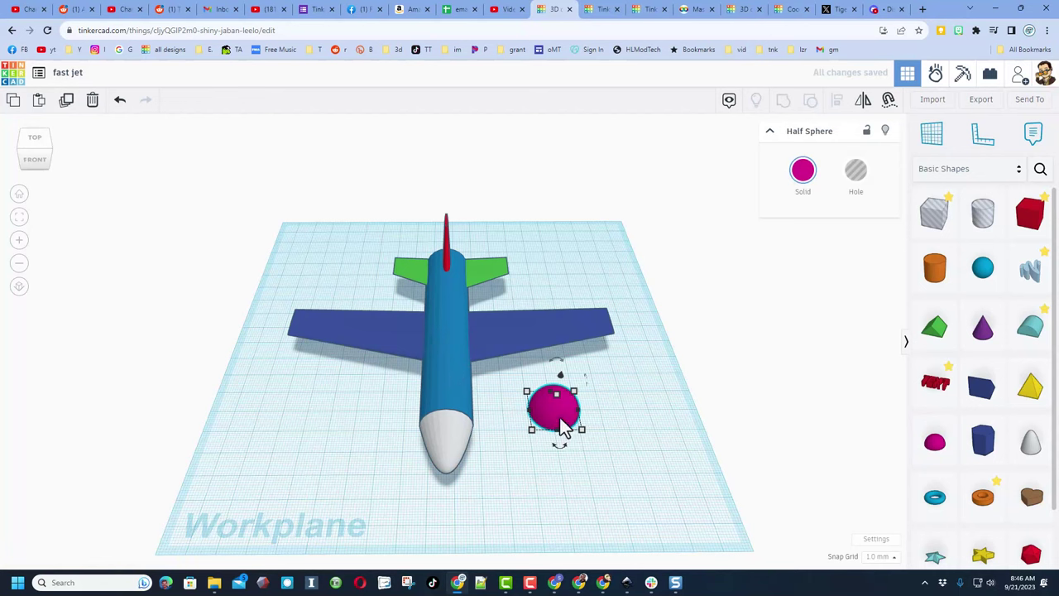
drag(561, 422, 509, 418)
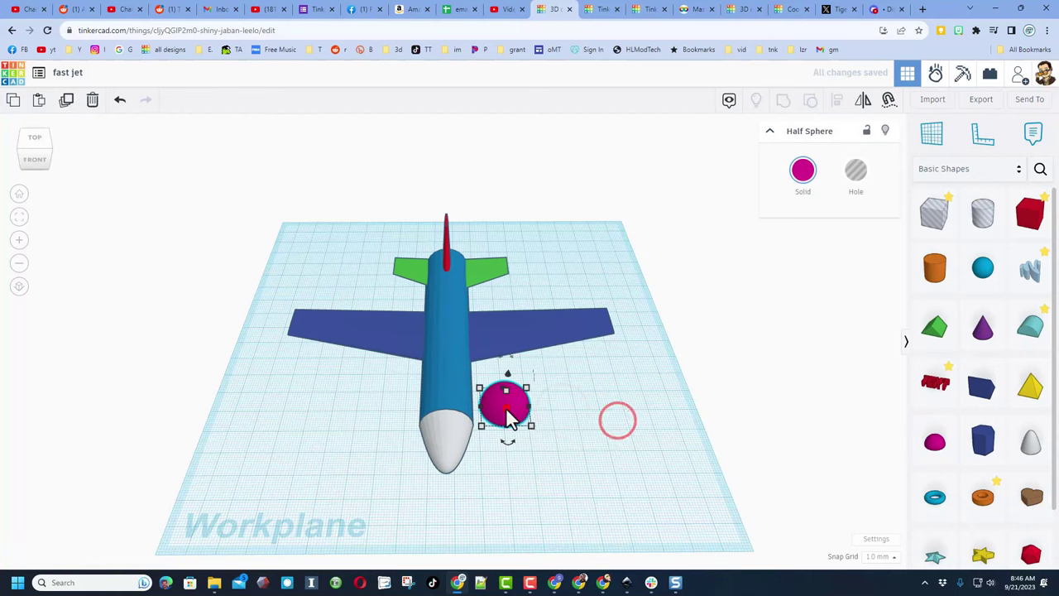
Centre the half sphere on the fuselage using Align with the fuselage as reference
shift+click(455, 389)
key(l)
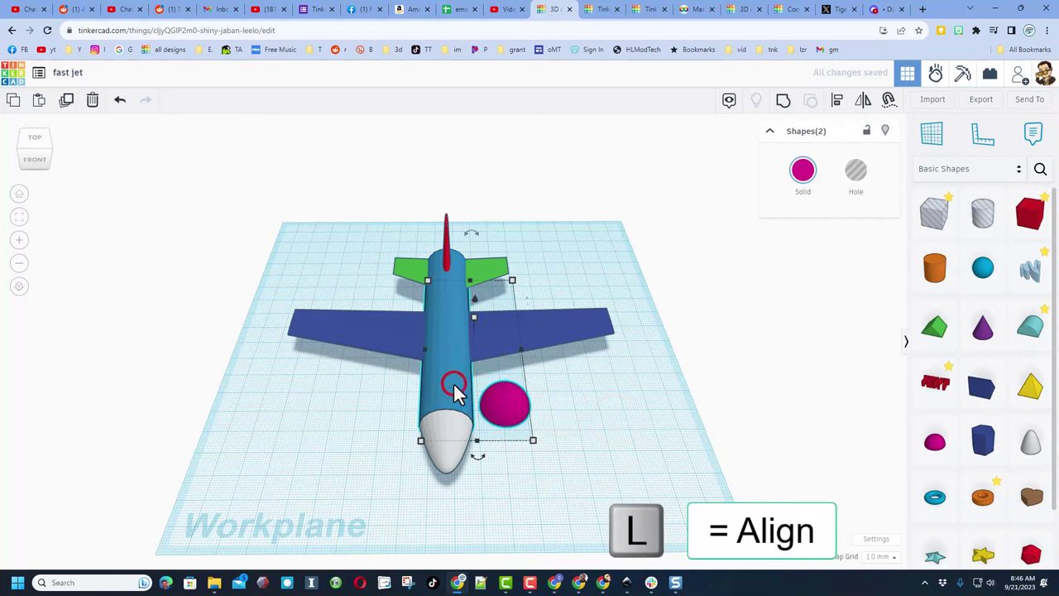
click(446, 373)
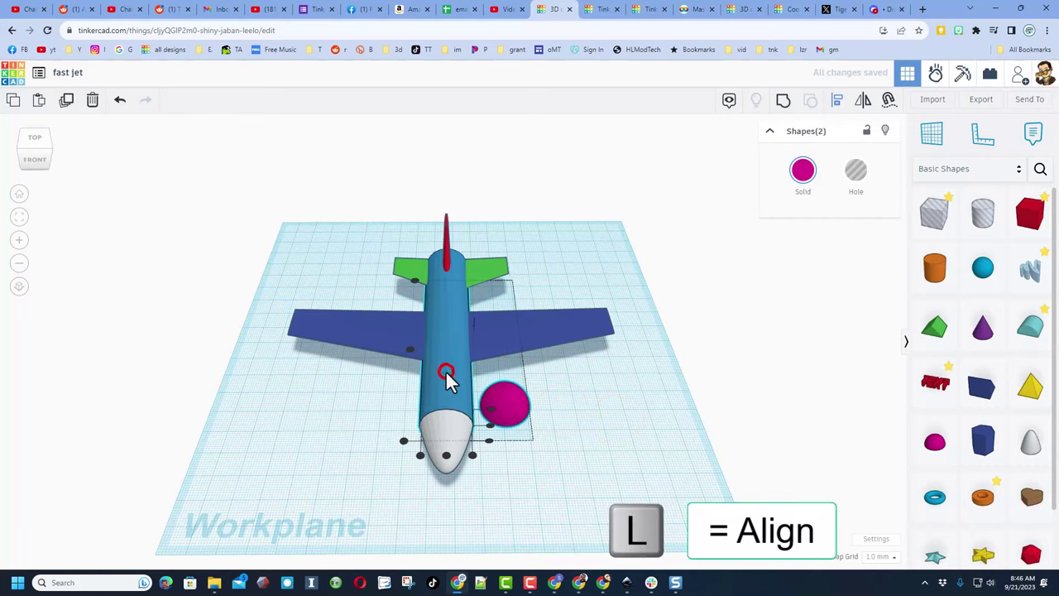
click(448, 455)
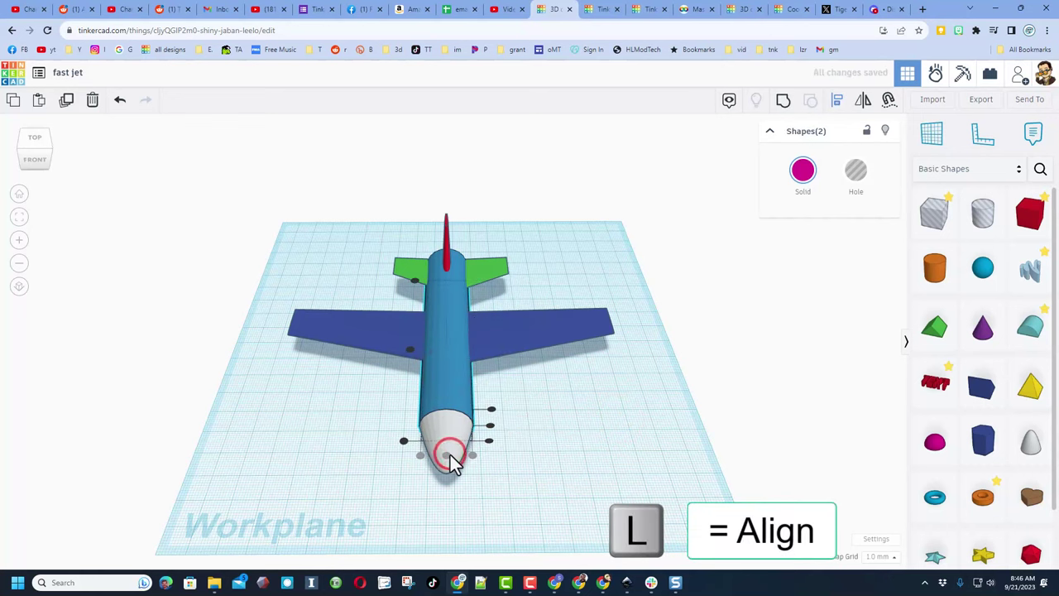
Raise the half sphere onto the top of the fuselage with Ctrl+Up
right_drag(612, 463, 506, 451)
click(504, 439)
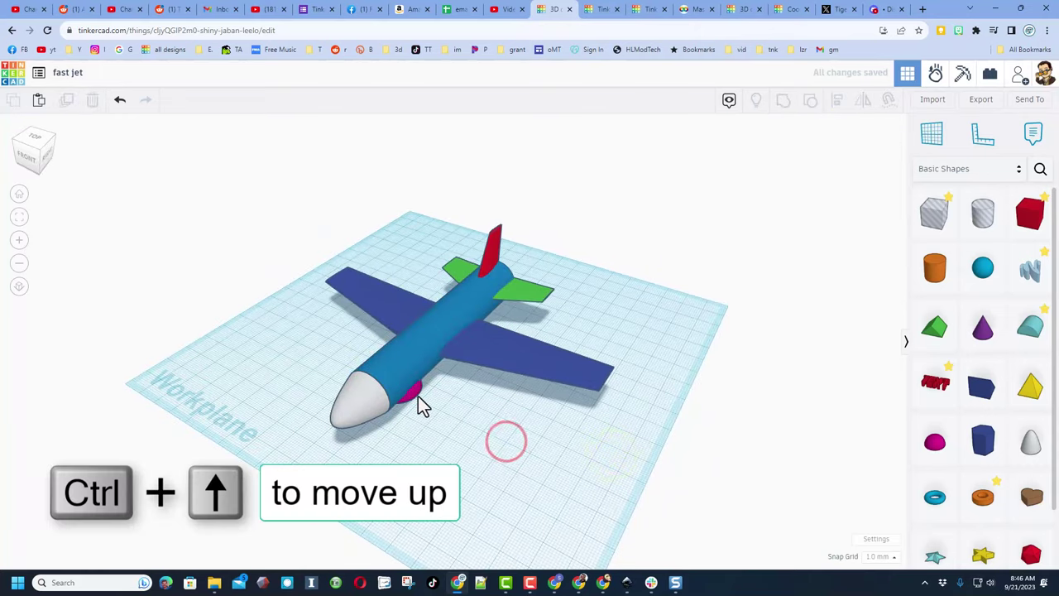
click(418, 396)
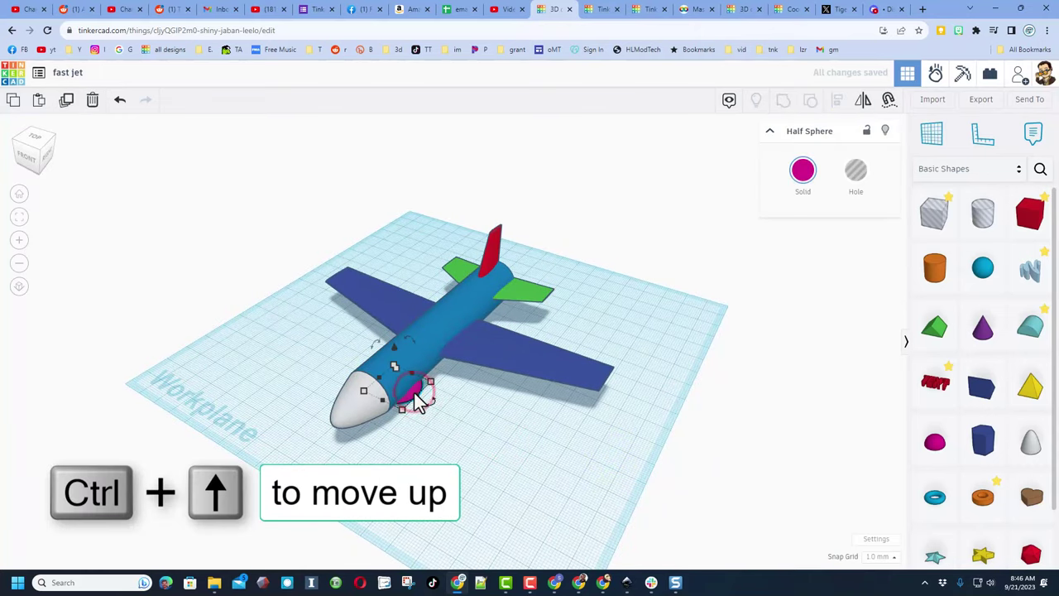
key(ctrl+Up)
key(ctrl+Up)
key(ctrl+Up)
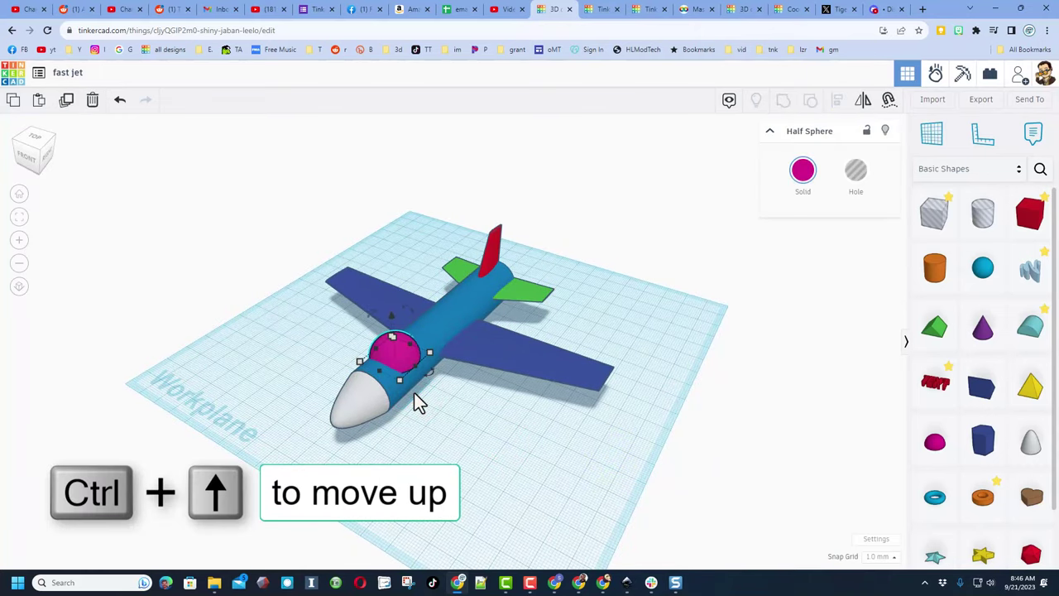
Stretch the canopy along the fuselage, narrow it and shorten it to 41.00 long
right_drag(281, 355, 475, 399)
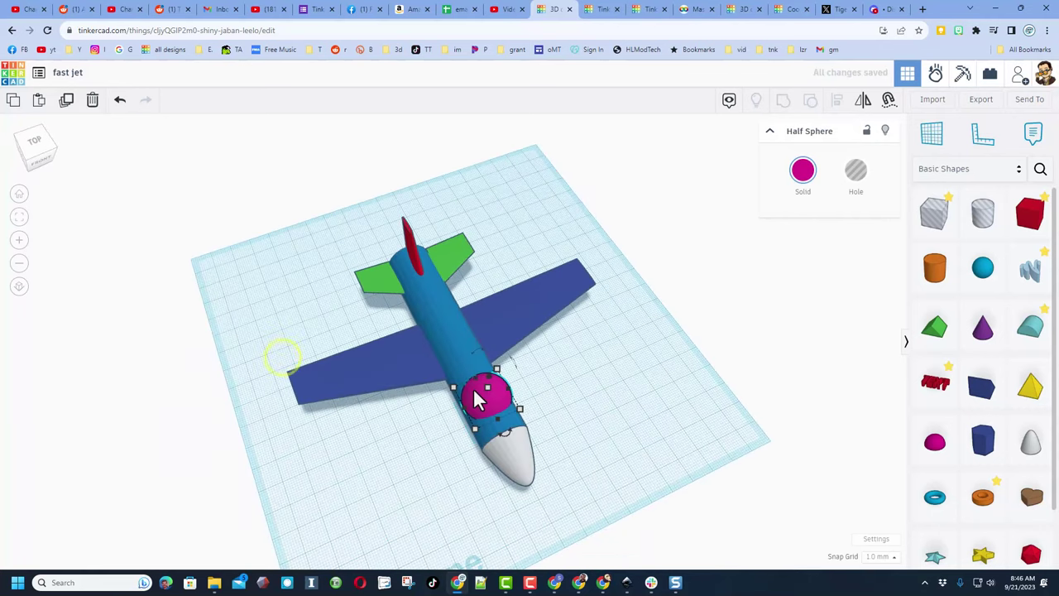
drag(482, 385, 456, 323)
mouse_move(494, 368)
right_down()
mouse_move(551, 414)
mouse_move(493, 395)
mouse_move(480, 374)
right_up()
drag(474, 366, 465, 365)
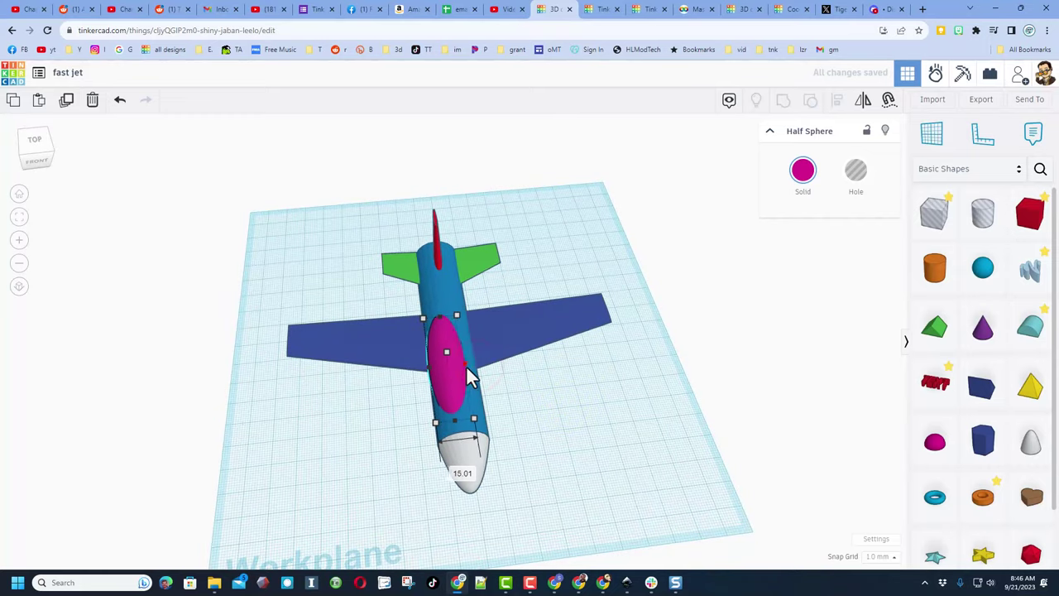
drag(440, 319, 447, 337)
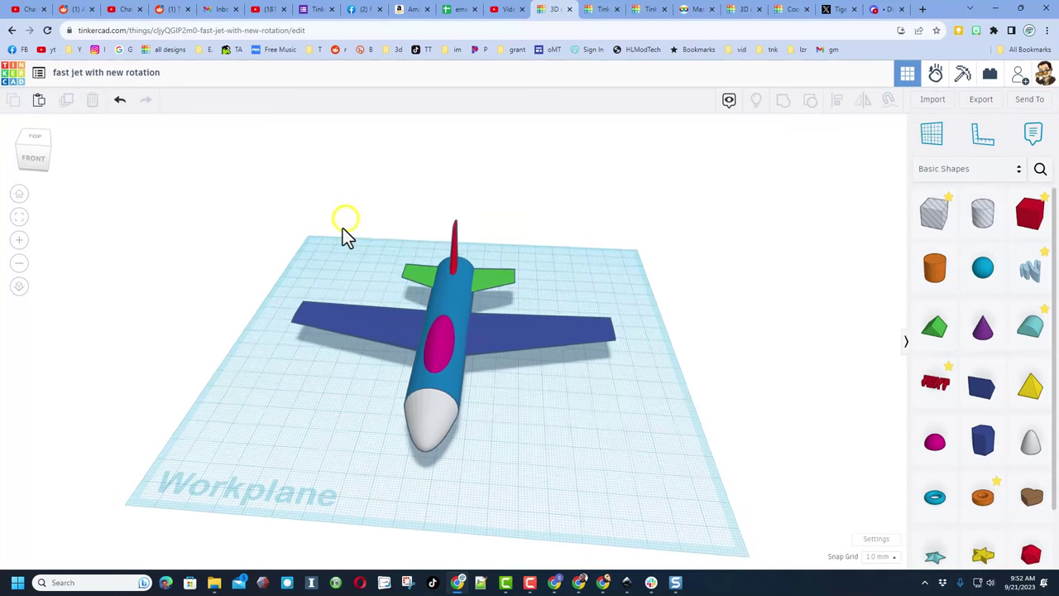
drag(334, 212, 530, 448)
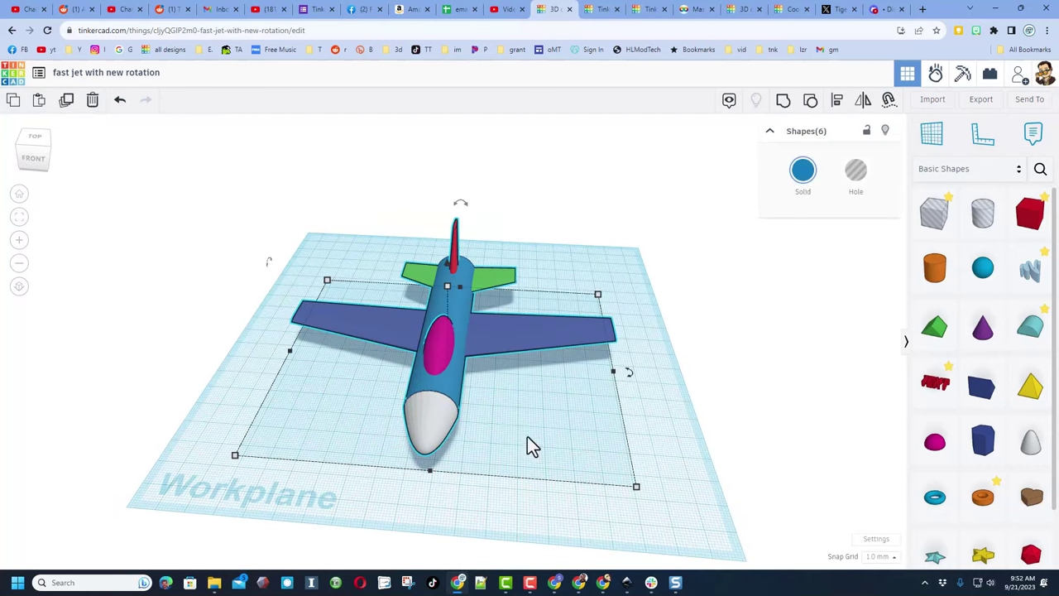
Centre all selected jet parts on the white nose cone with Align
click(836, 100)
click(437, 383)
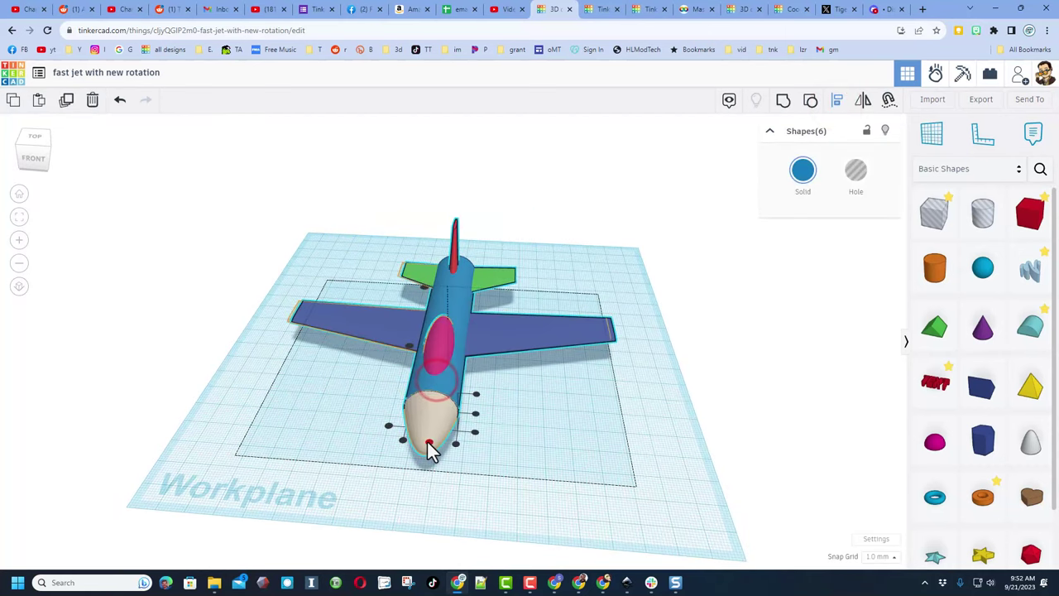
click(427, 442)
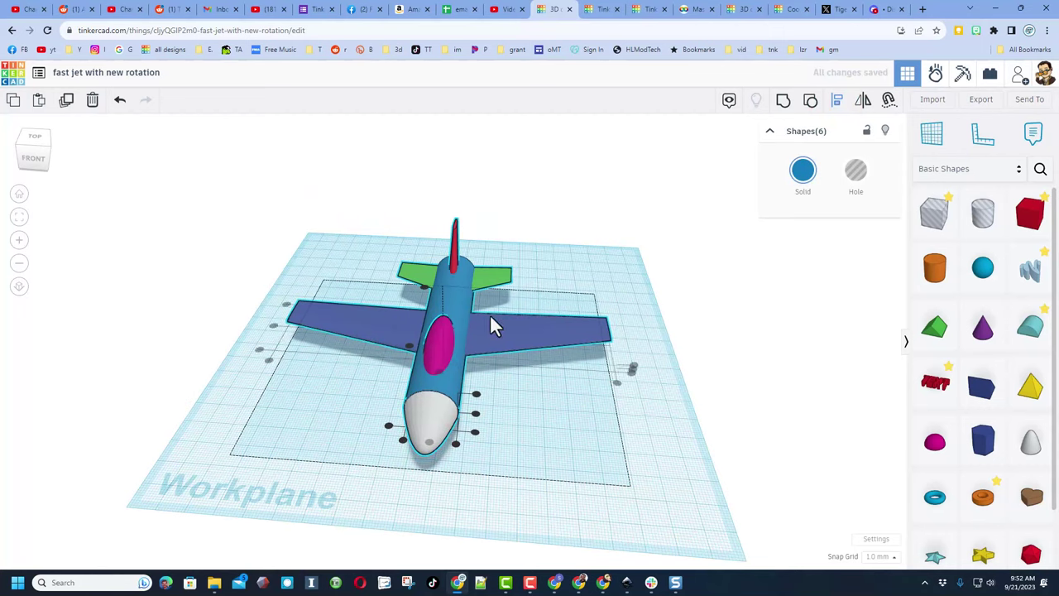
right_drag(555, 283, 333, 244)
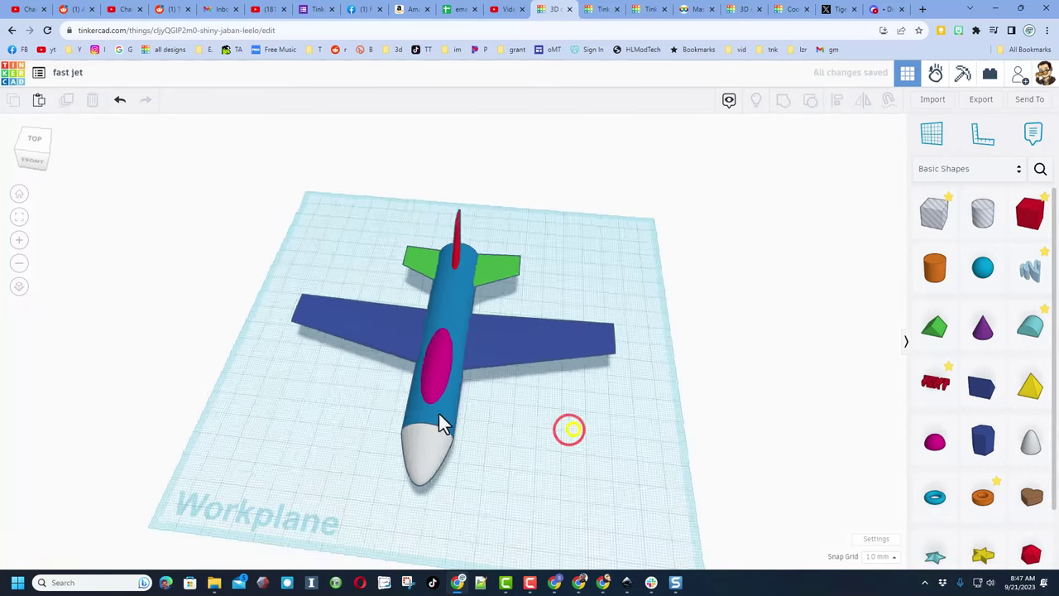
Select the magenta canopy and make it transparent
right_drag(438, 416, 344, 335)
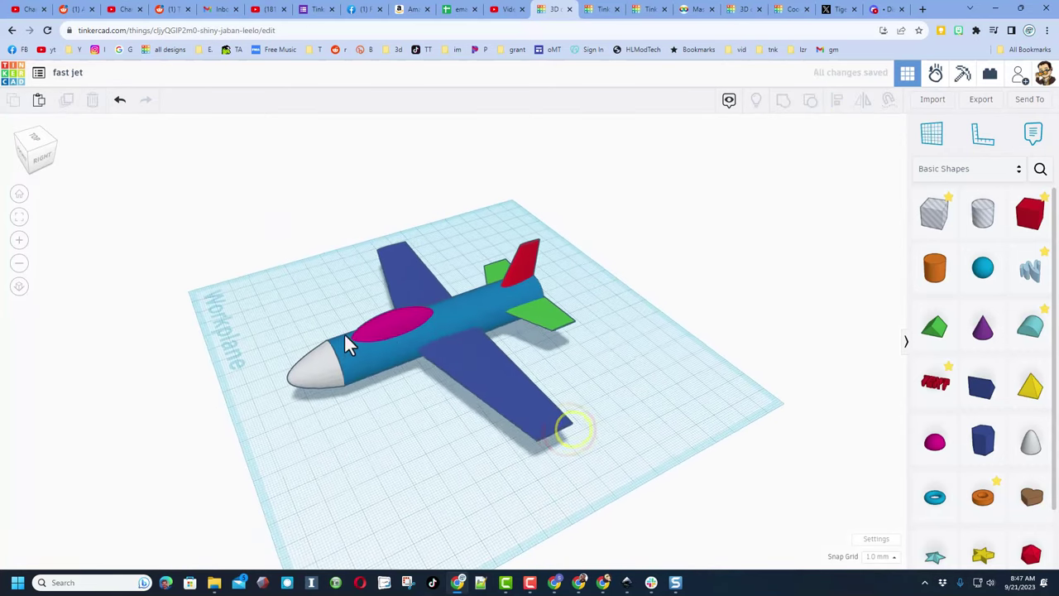
click(383, 329)
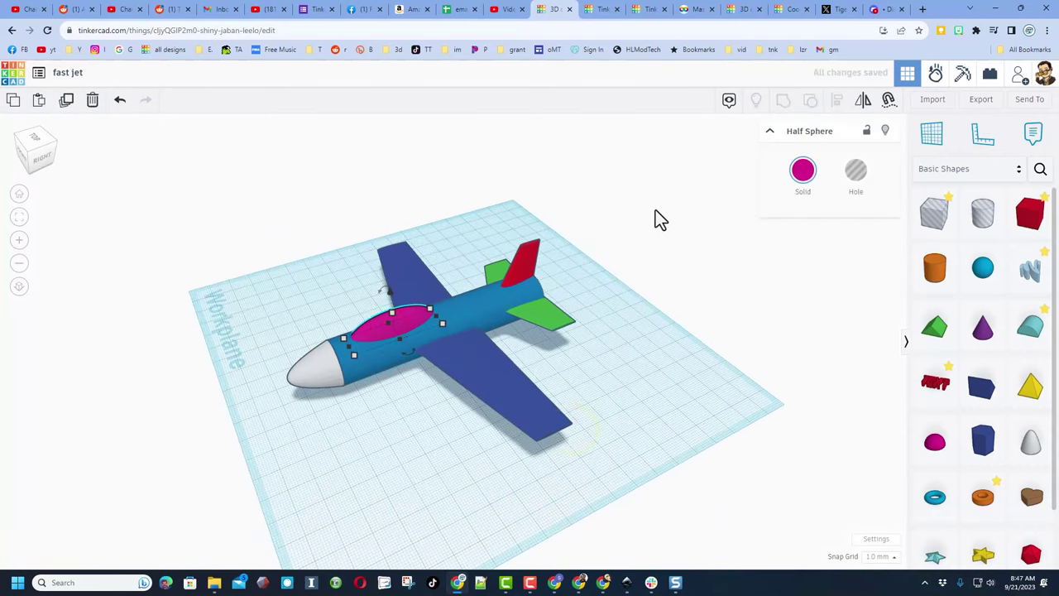
scroll(355, 413, up, 3)
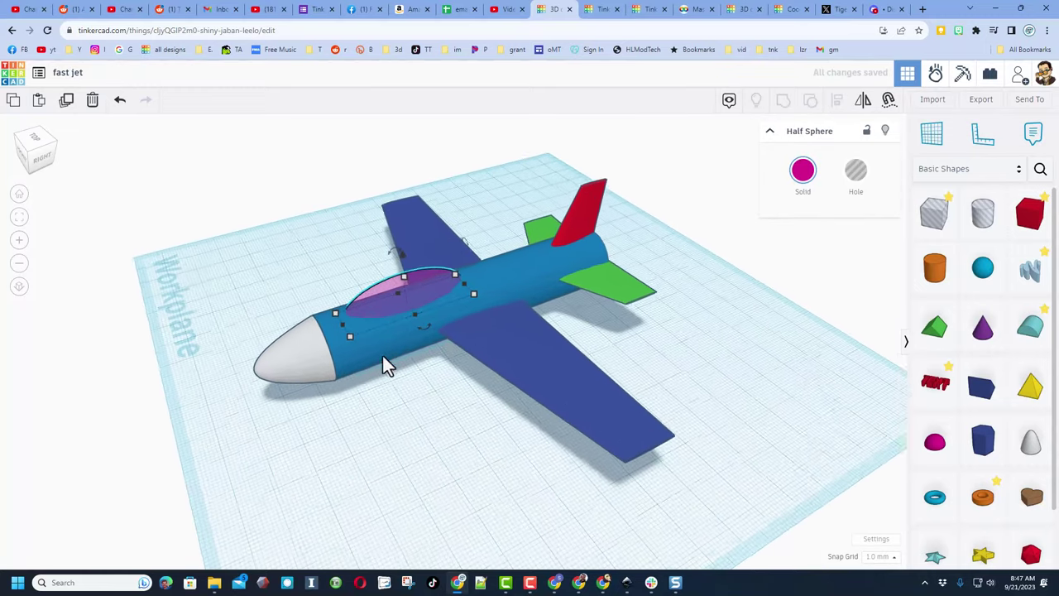
right_drag(383, 358, 519, 354)
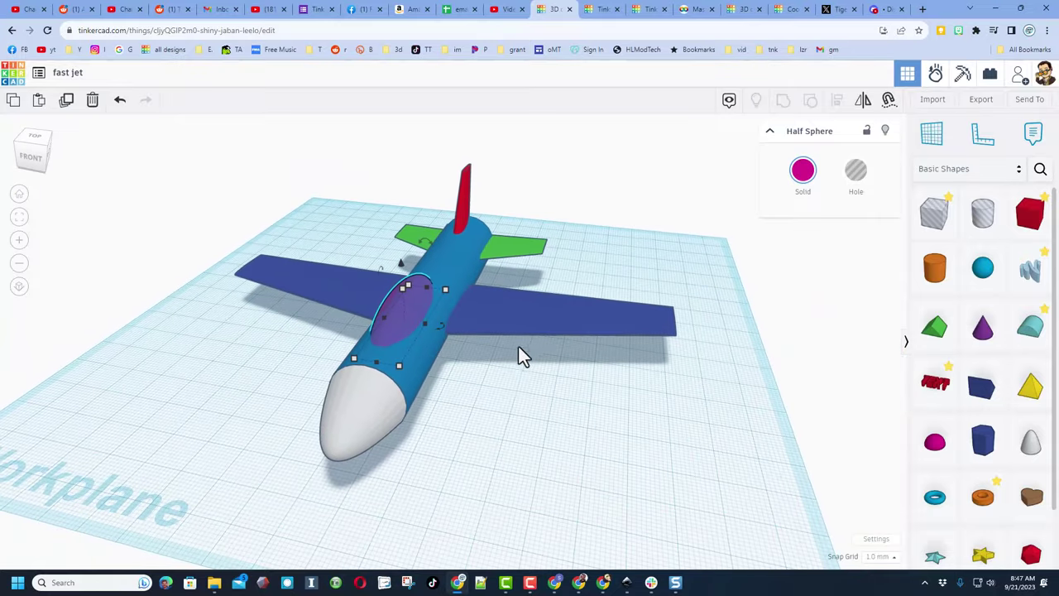
Raise the fuselage cylinder's sides from 20 to 64 for a smoother body
right_drag(488, 389, 416, 340)
click(416, 341)
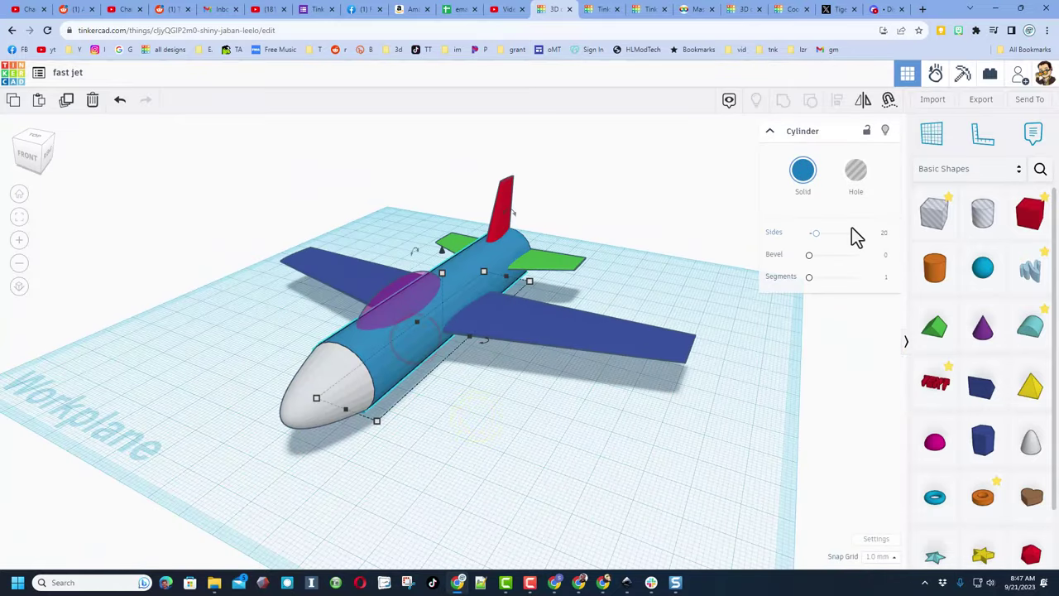
drag(815, 235, 850, 236)
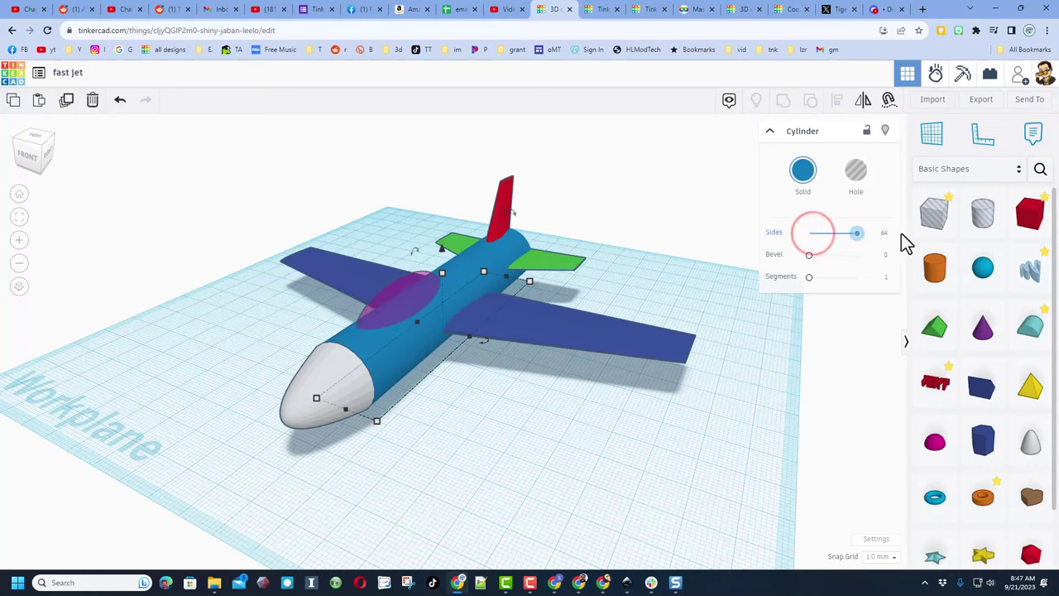
click(602, 384)
right_drag(514, 391, 592, 421)
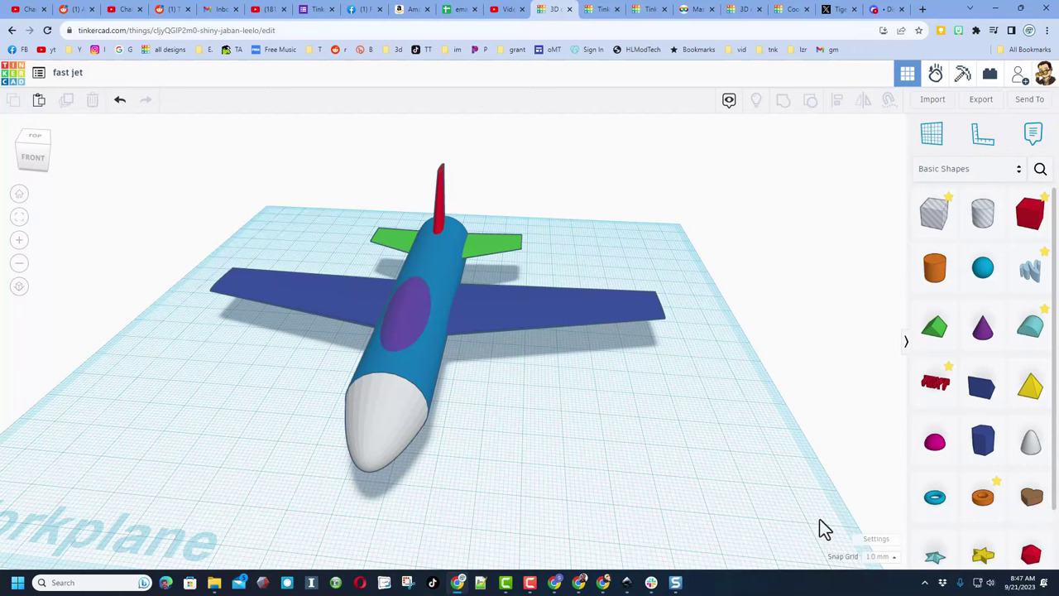
Set the workspace background to custom blue 6e95dc and turn off Show grid
click(871, 541)
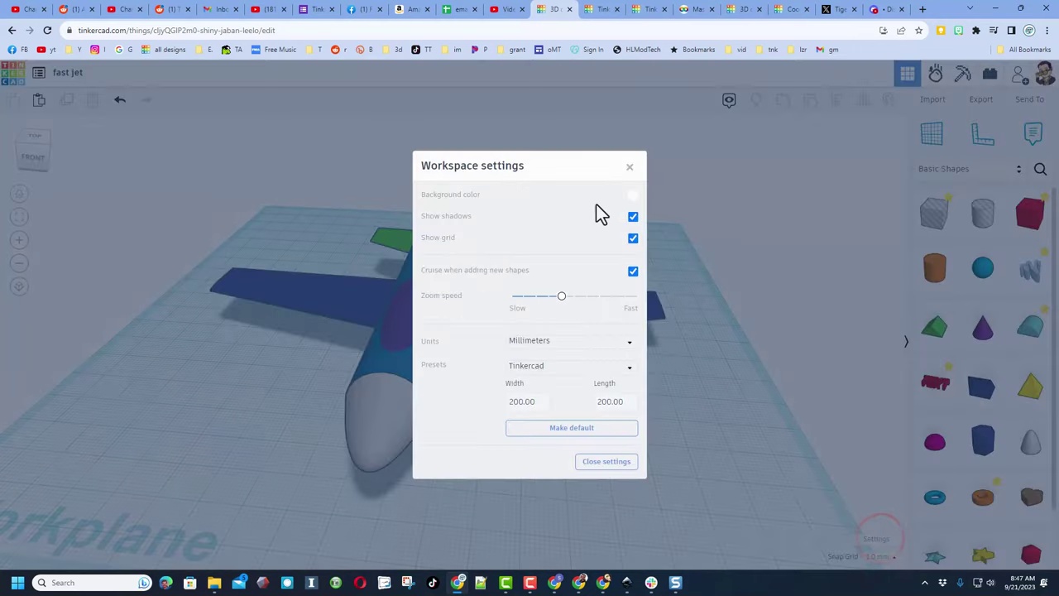
click(632, 196)
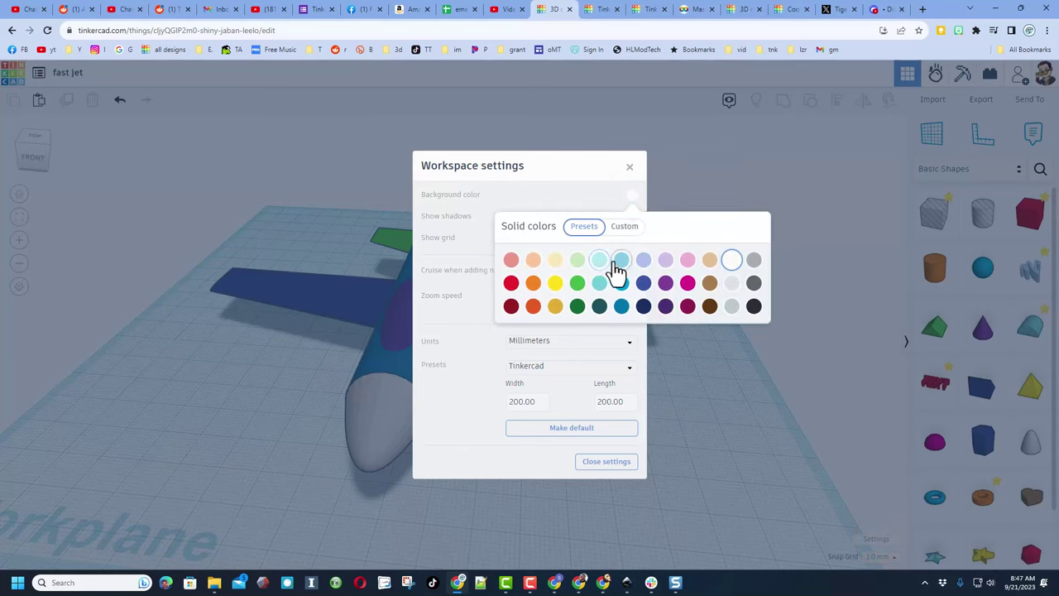
click(625, 226)
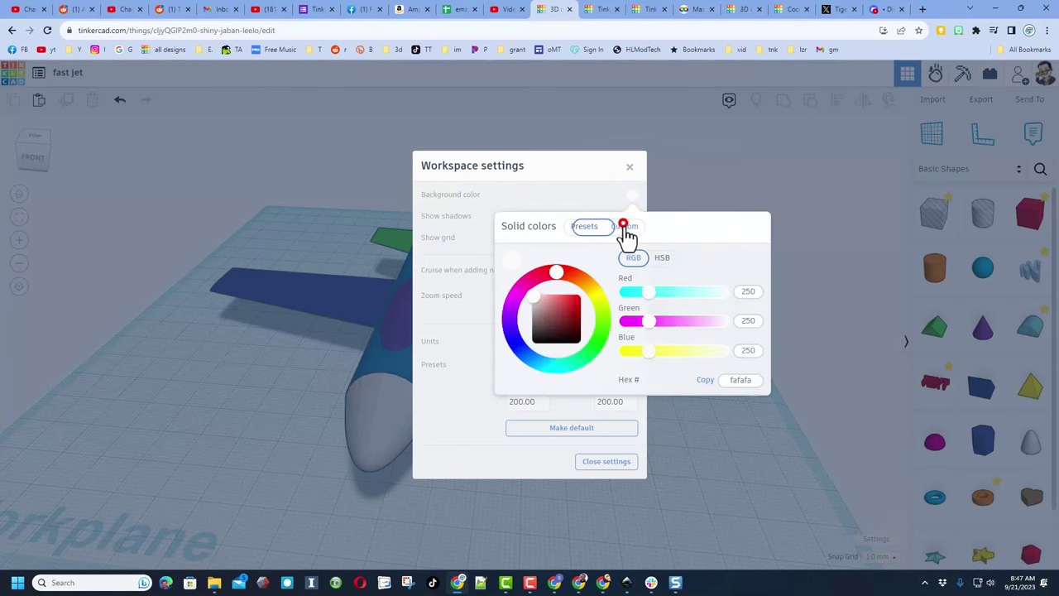
click(536, 362)
drag(561, 308, 556, 302)
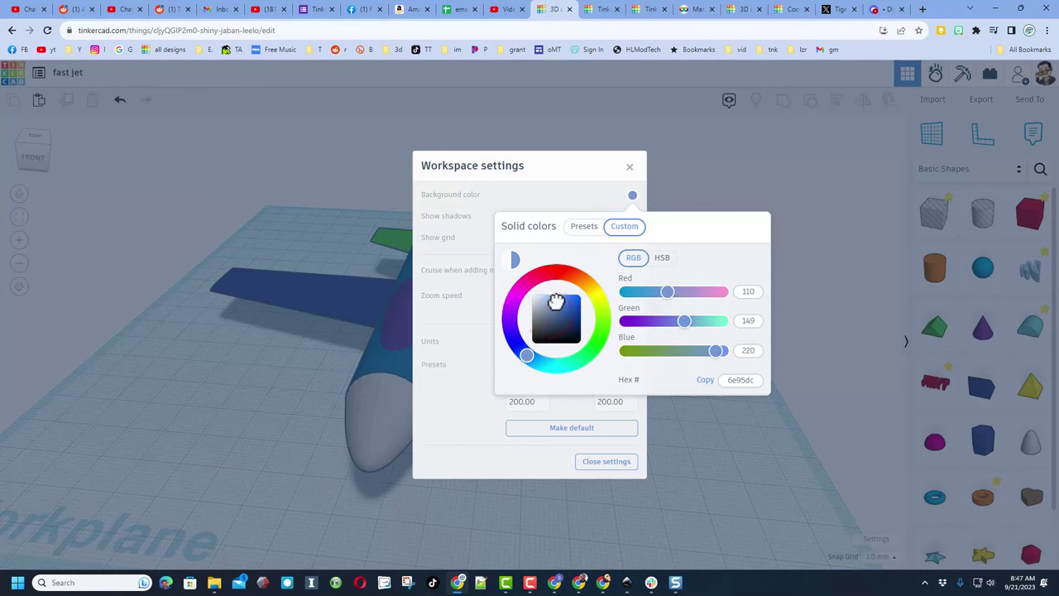
click(494, 409)
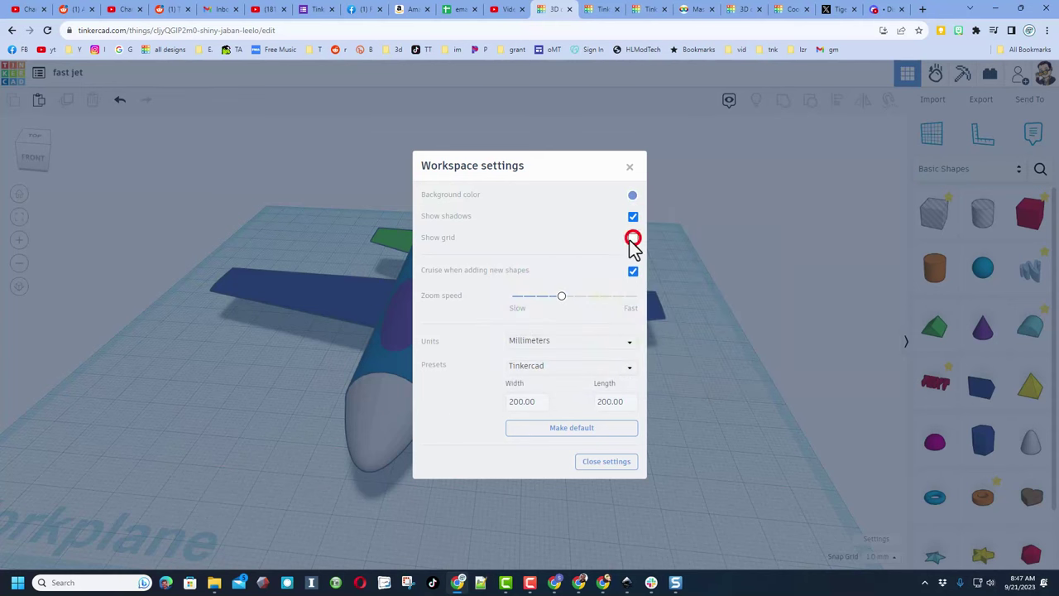
click(697, 426)
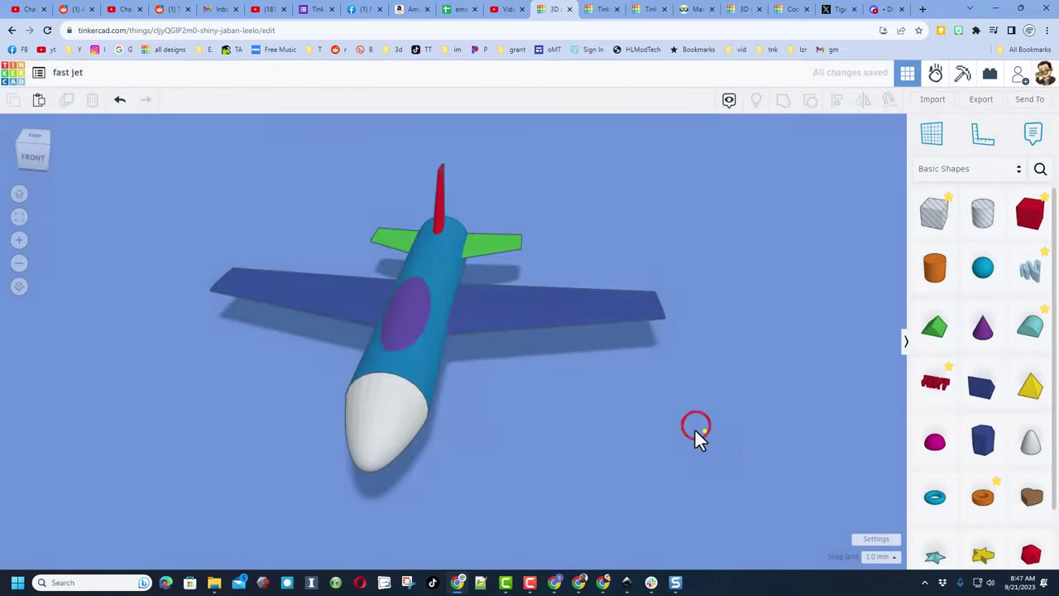
right_drag(696, 429, 567, 429)
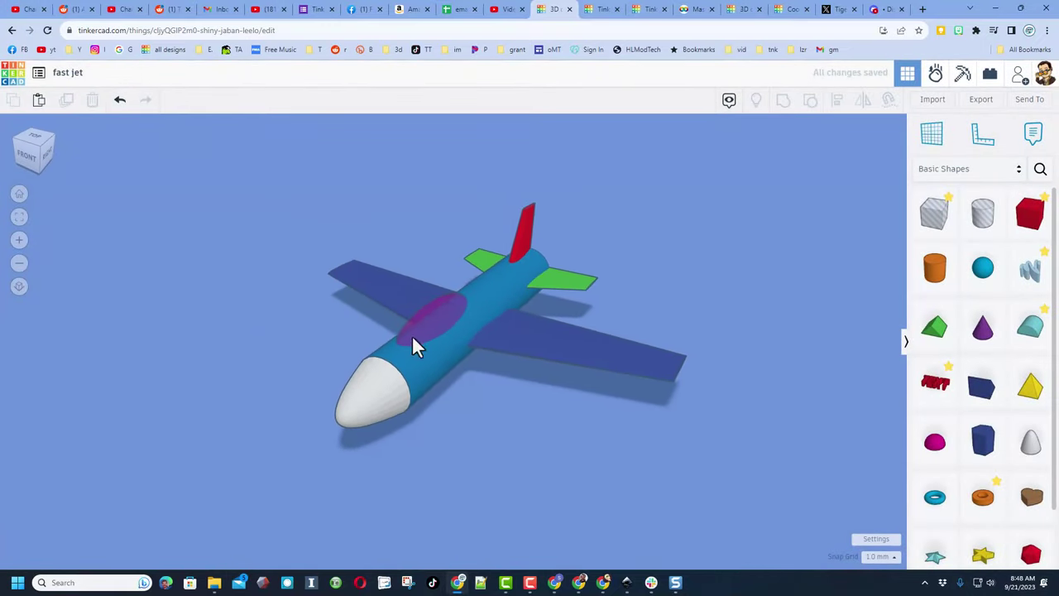
scroll(879, 546, down, 1)
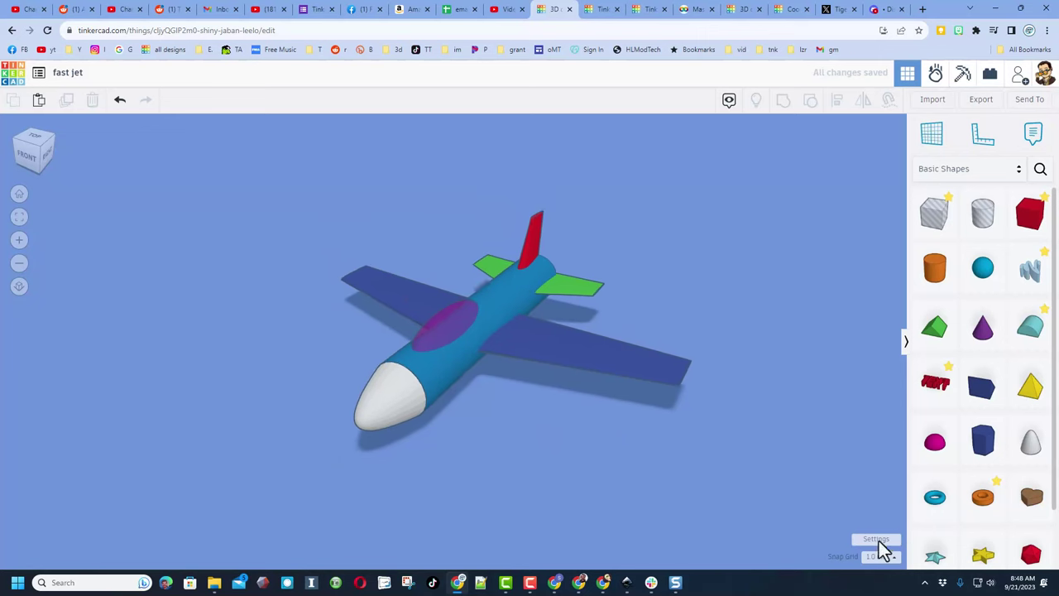
Open the fast jet design's properties and add, then remove, the tag hlmt23
click(10, 78)
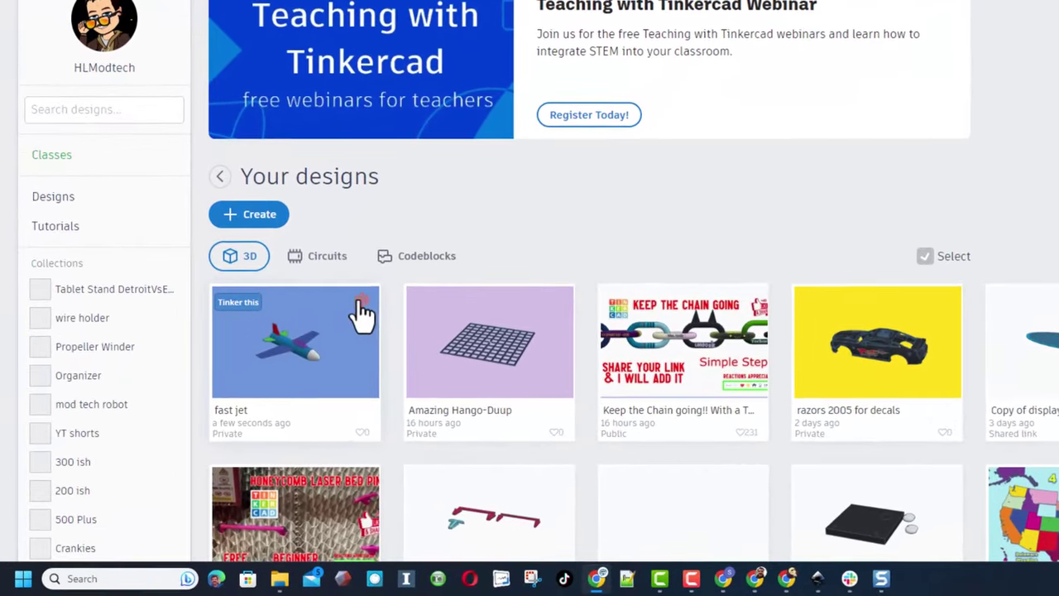
click(274, 368)
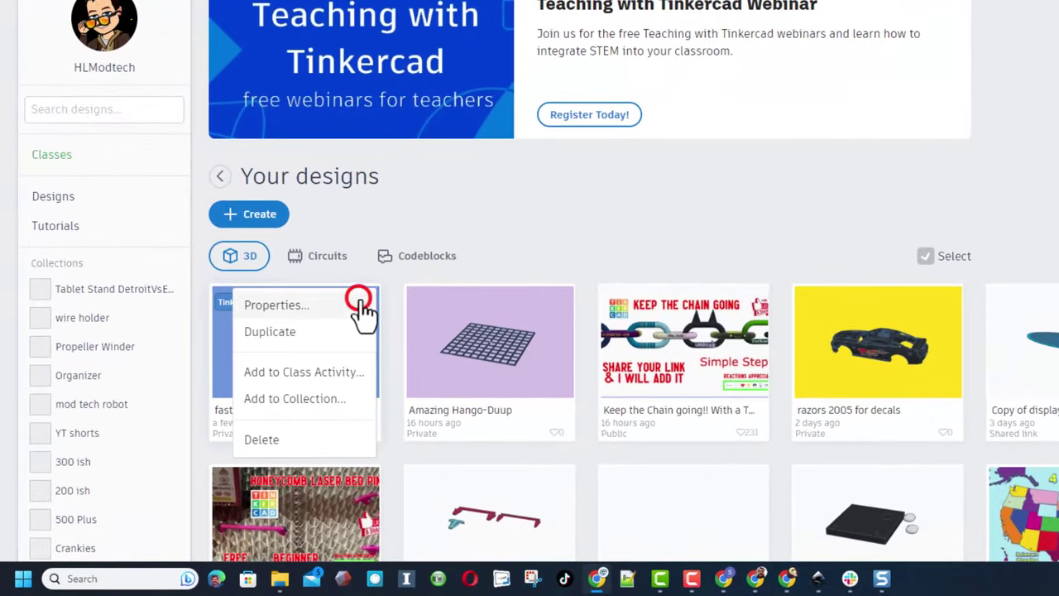
click(293, 307)
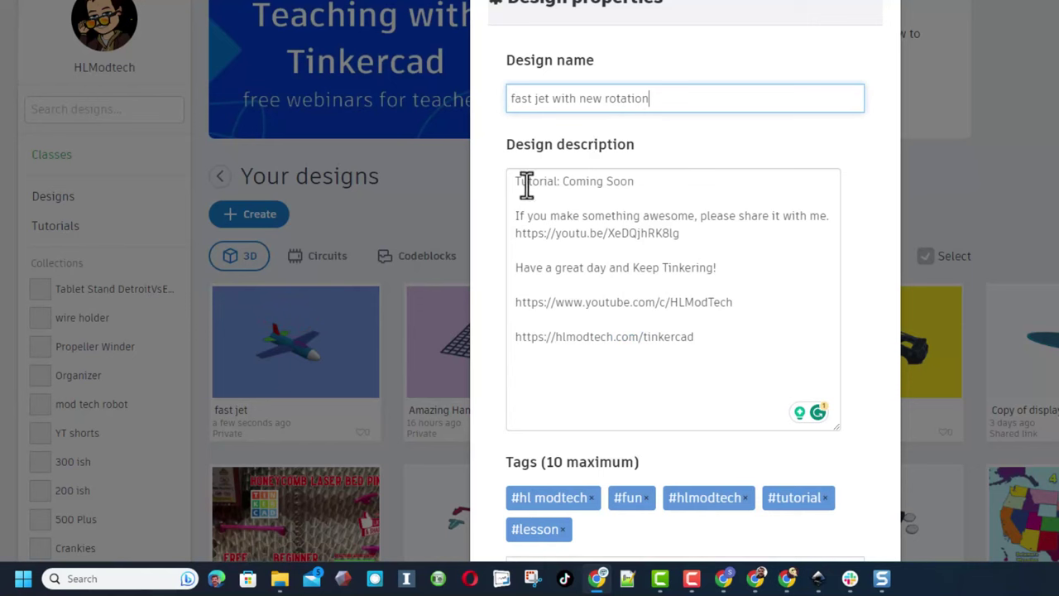
scroll(612, 201, down, 2)
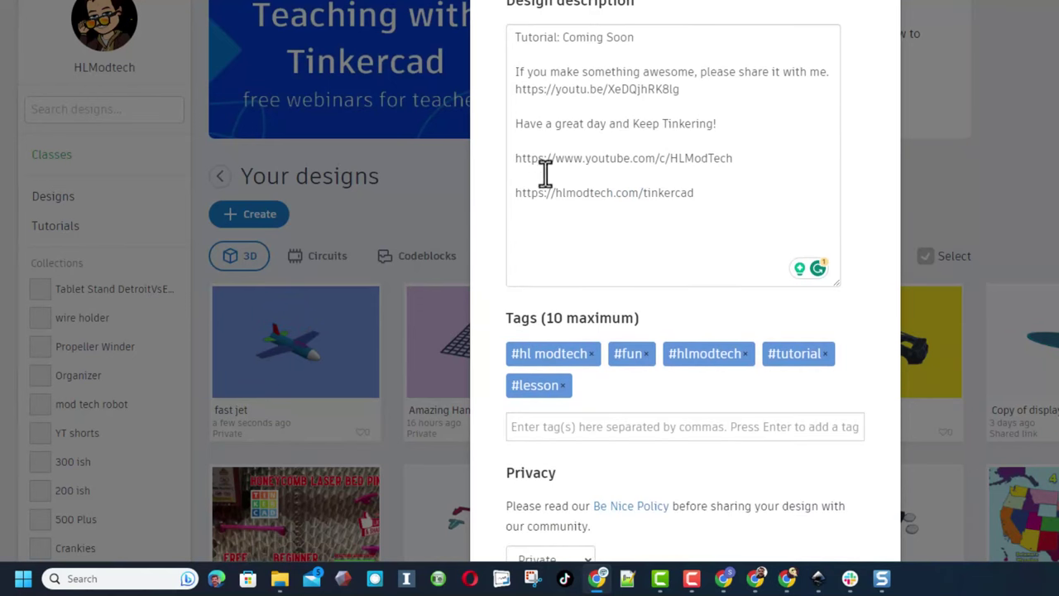
scroll(596, 409, down, 1)
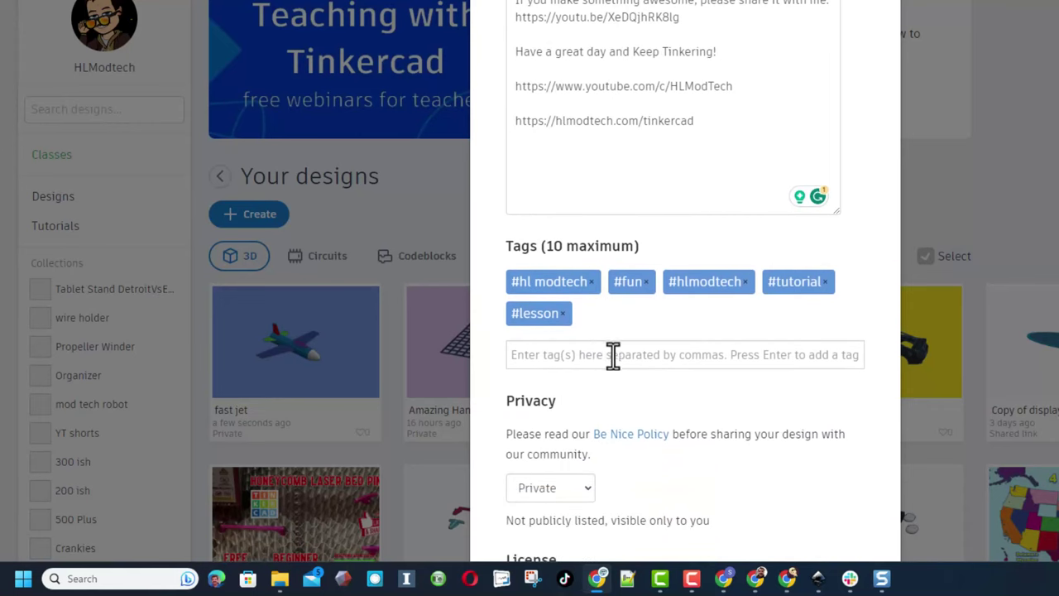
click(599, 355)
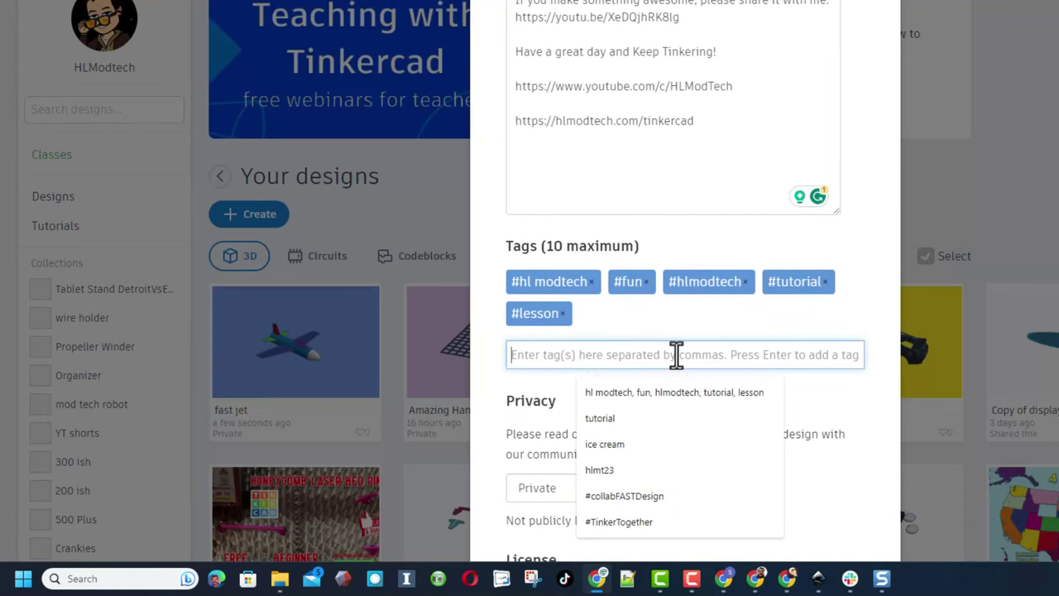
text(hlm)
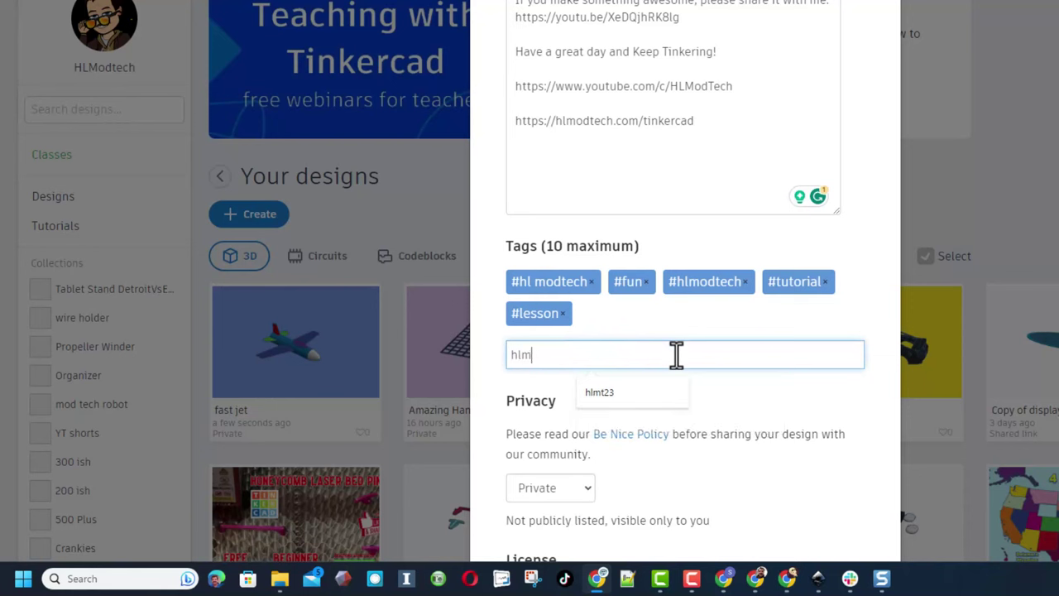
text(t23)
key(Return)
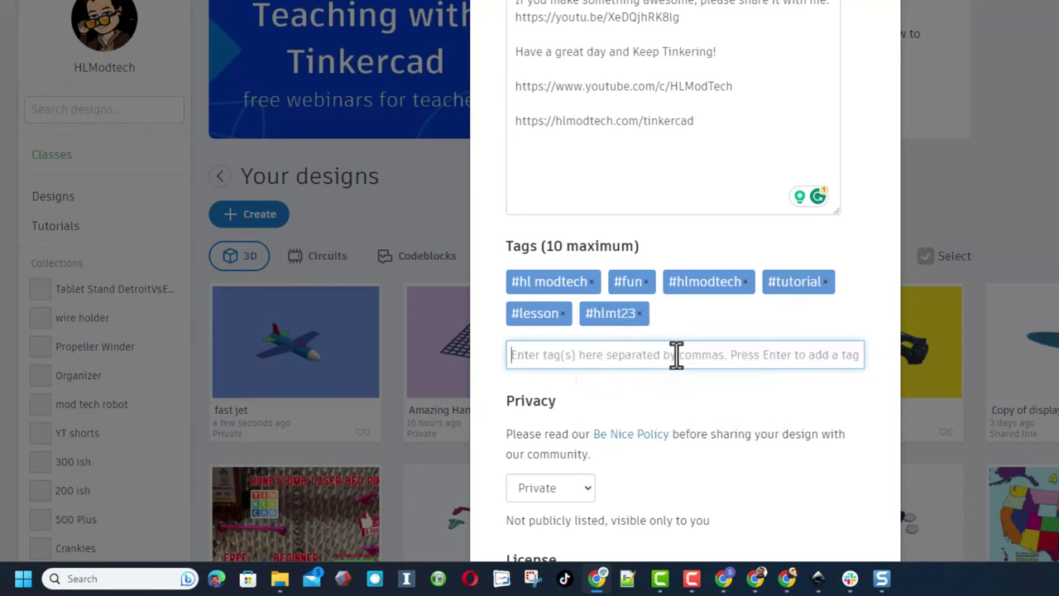
click(641, 314)
Set the design's privacy to Public and complete the reCAPTCHA check
scroll(650, 414, down, 2)
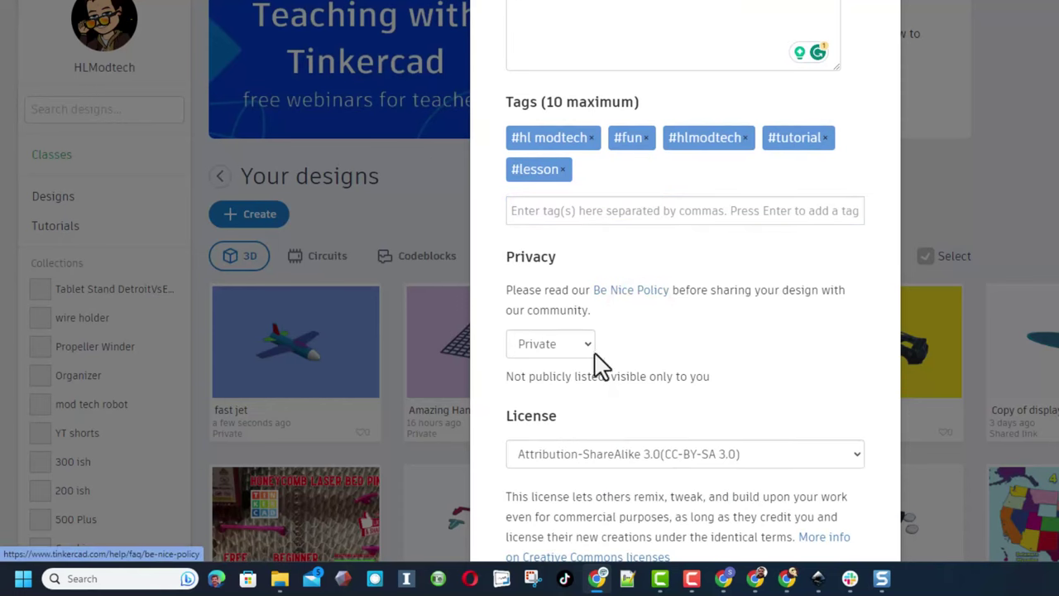
click(584, 346)
click(546, 401)
scroll(678, 373, down, 3)
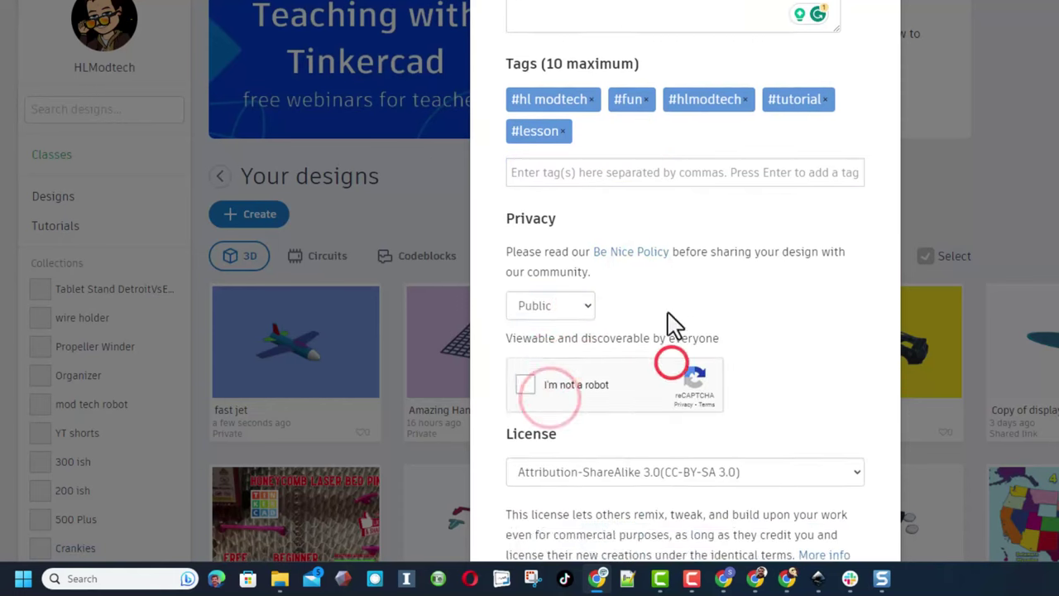
click(527, 204)
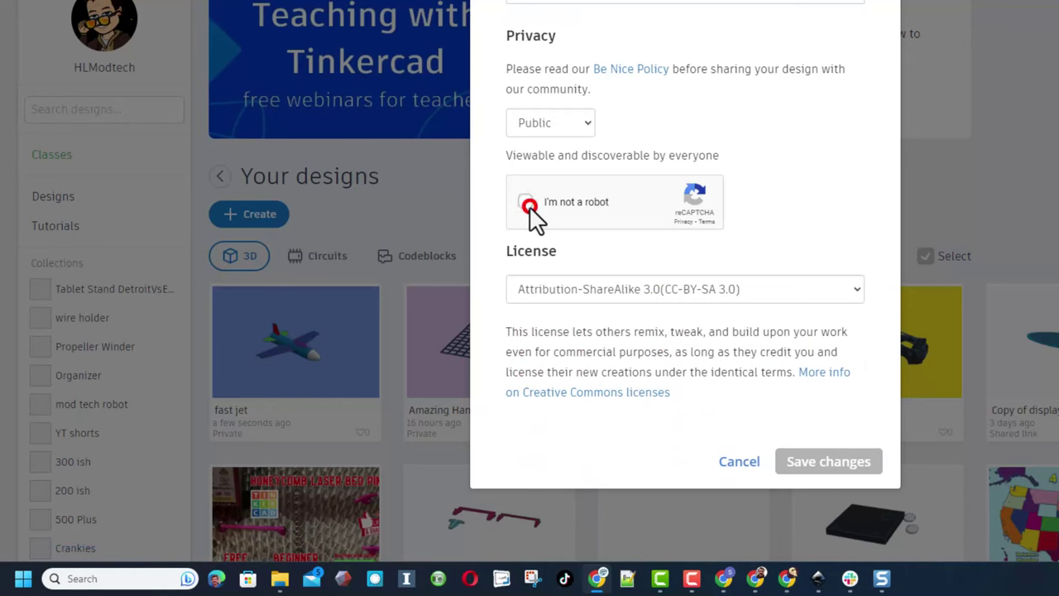
Choose the Attribution-NoDerivs 3.0 licence and save the property changes
click(719, 292)
click(675, 386)
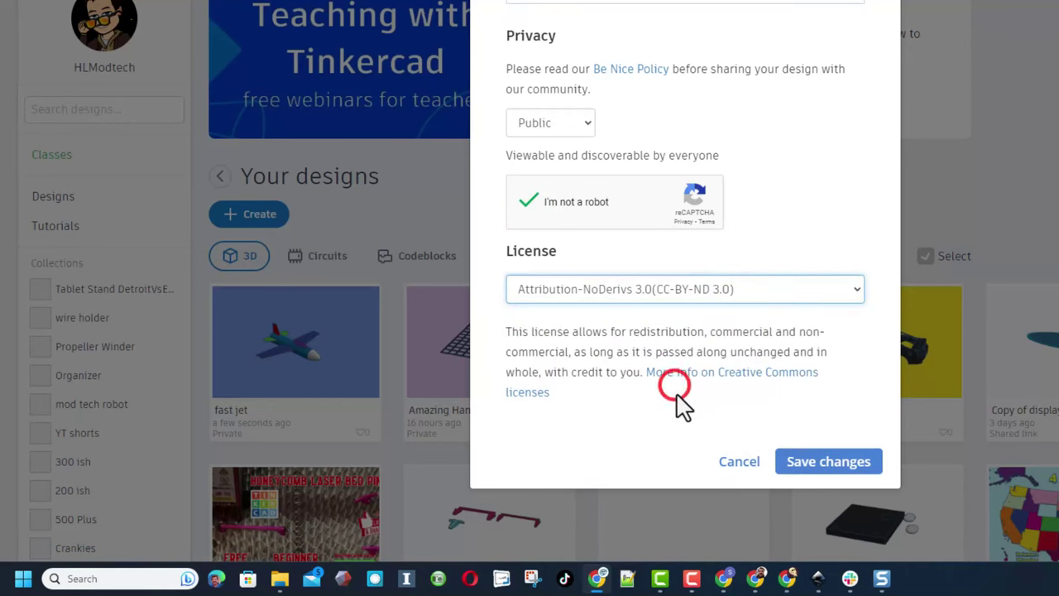
scroll(695, 300, up, 8)
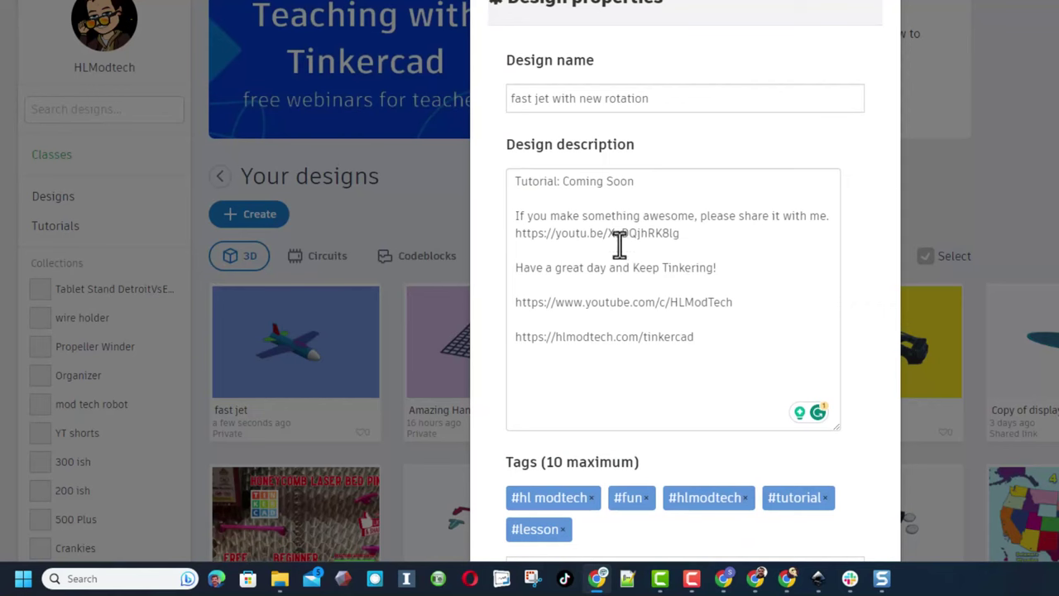
scroll(828, 354, down, 5)
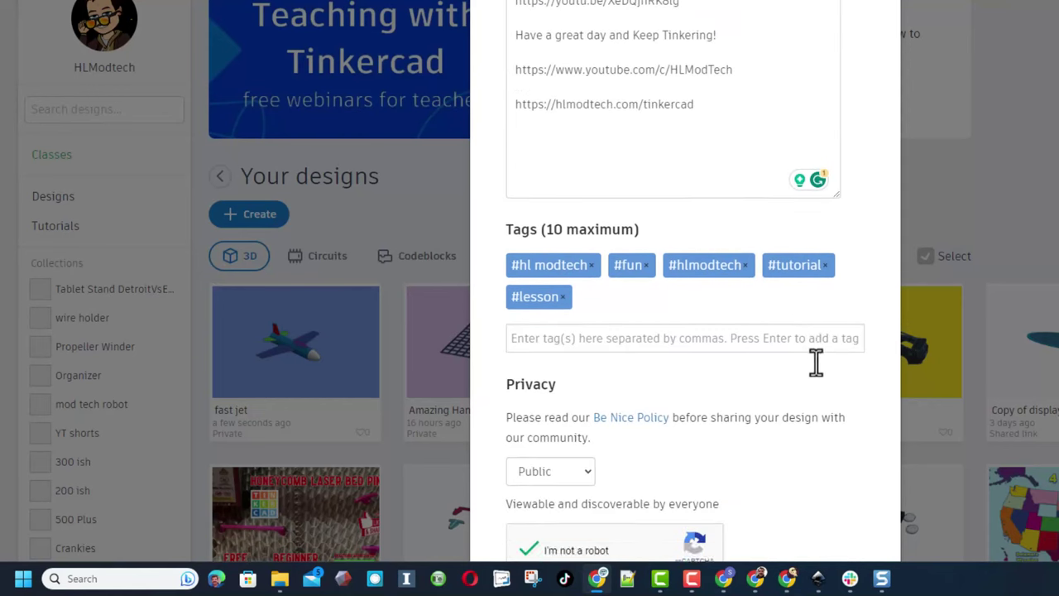
scroll(819, 461, down, 2)
click(813, 469)
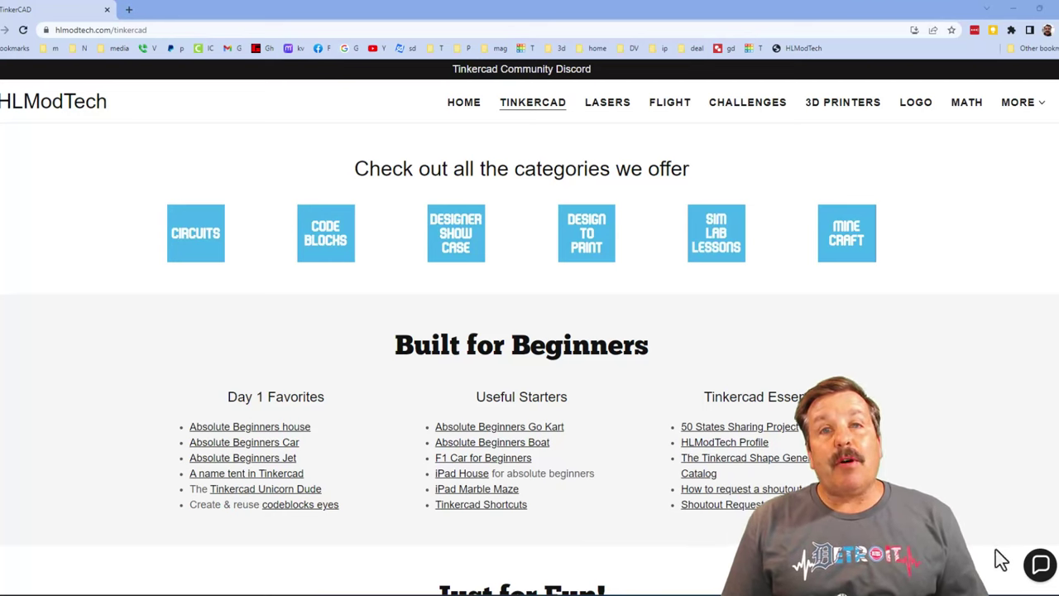
Open the Contact Us chat bubble and close it again
click(1039, 566)
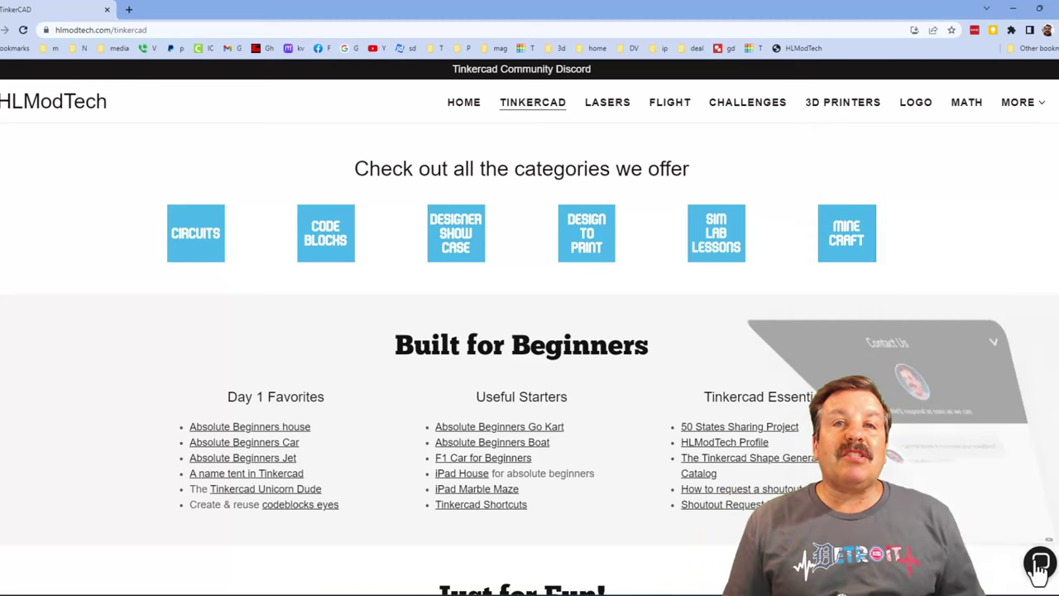
click(1039, 566)
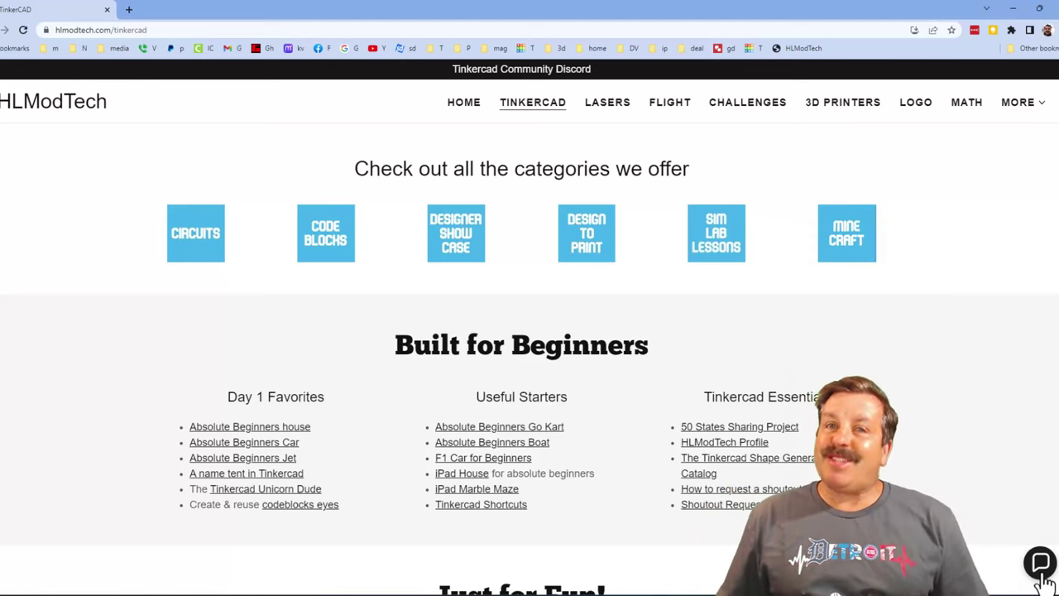
Open the Tinkercad Community Discord invite from the banner at the top of the page
click(530, 69)
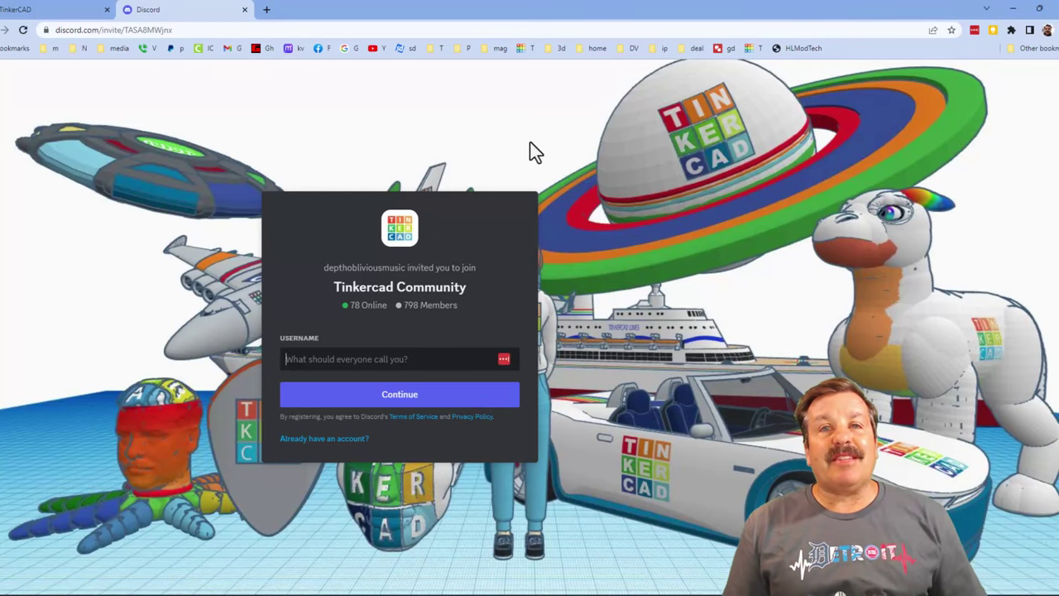